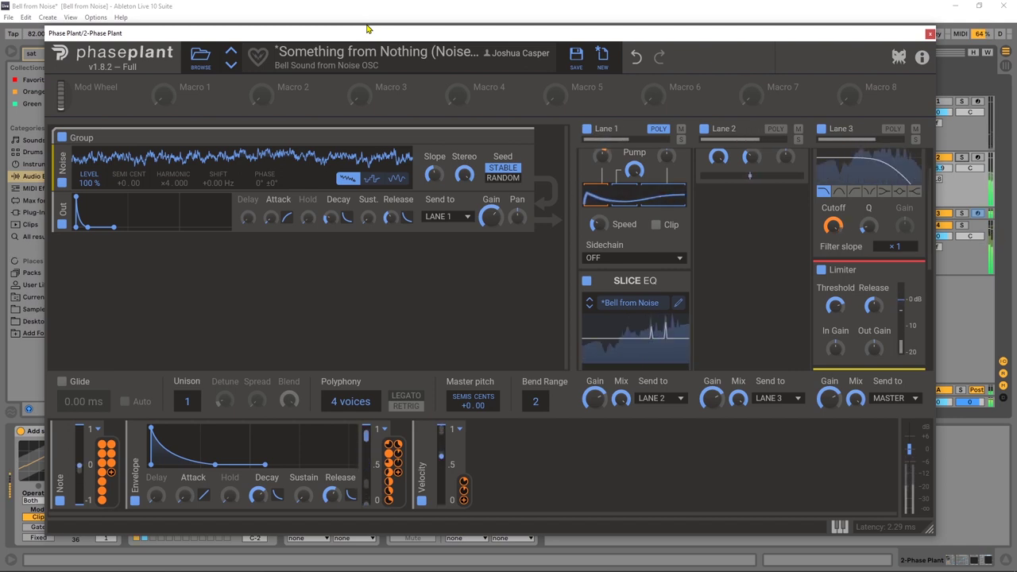
# - Solo track 2, which holds the 'Something from Nothing' bell patch
pyautogui.click(961, 157)
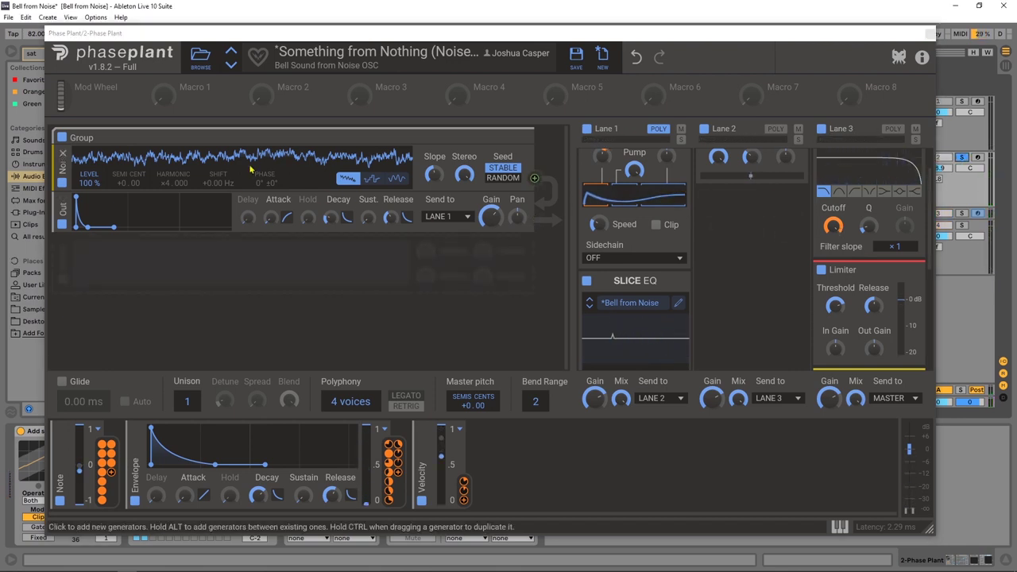
# - Bypass and re-enable Lane 1's Slice EQ to compare, then close Phase Plant
pyautogui.click(586, 128)
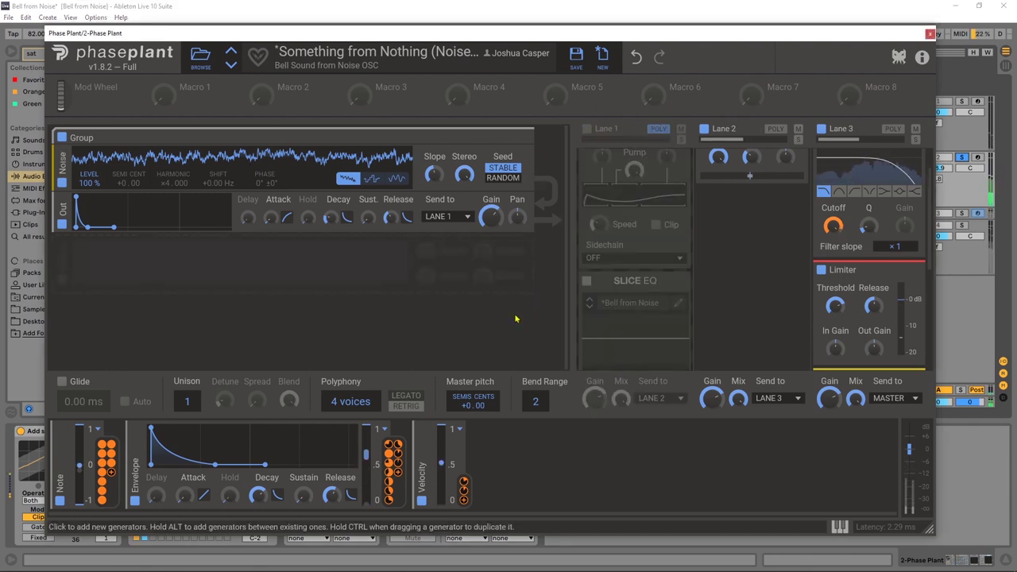
pyautogui.click(585, 130)
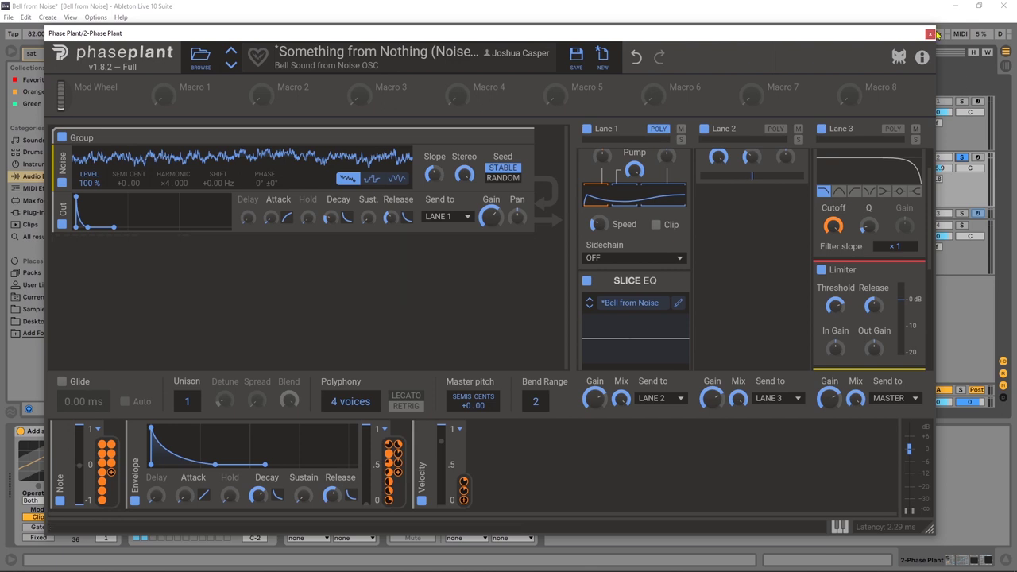
pyautogui.click(930, 33)
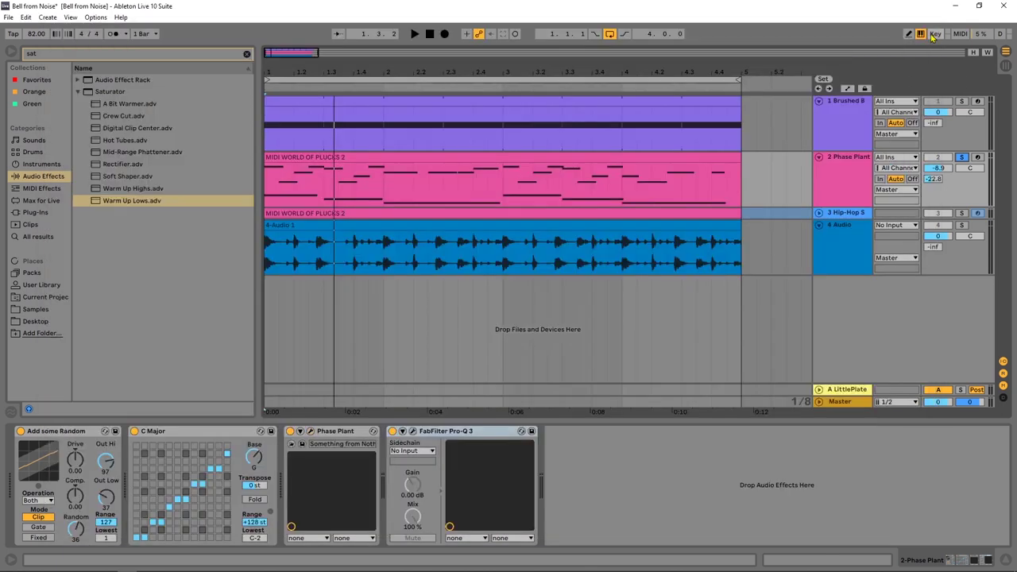
# - Delete the Phase Plant device and begin a Plug-Ins browser search
pyautogui.click(346, 435)
pyautogui.press('Delete')
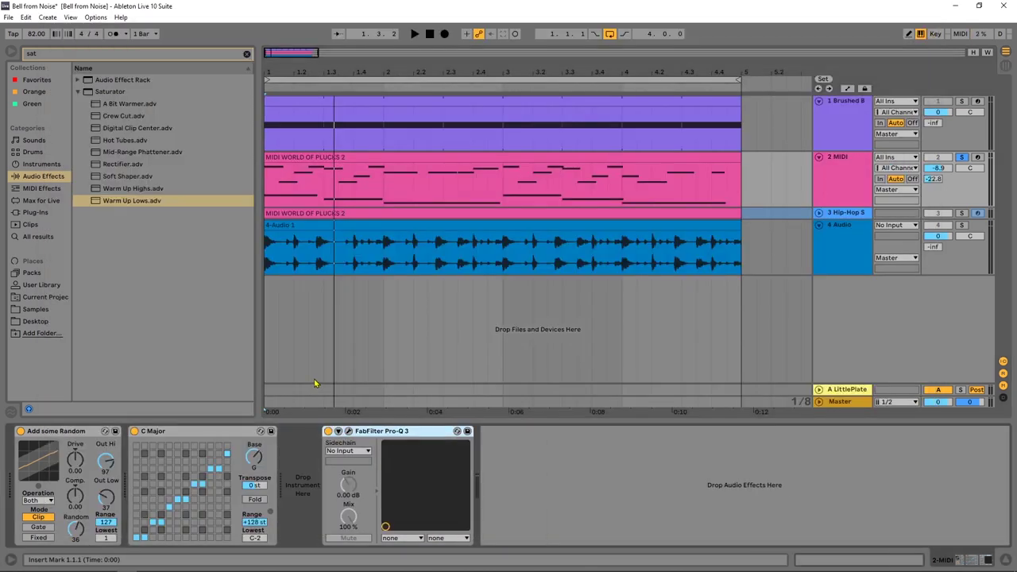
pyautogui.click(35, 212)
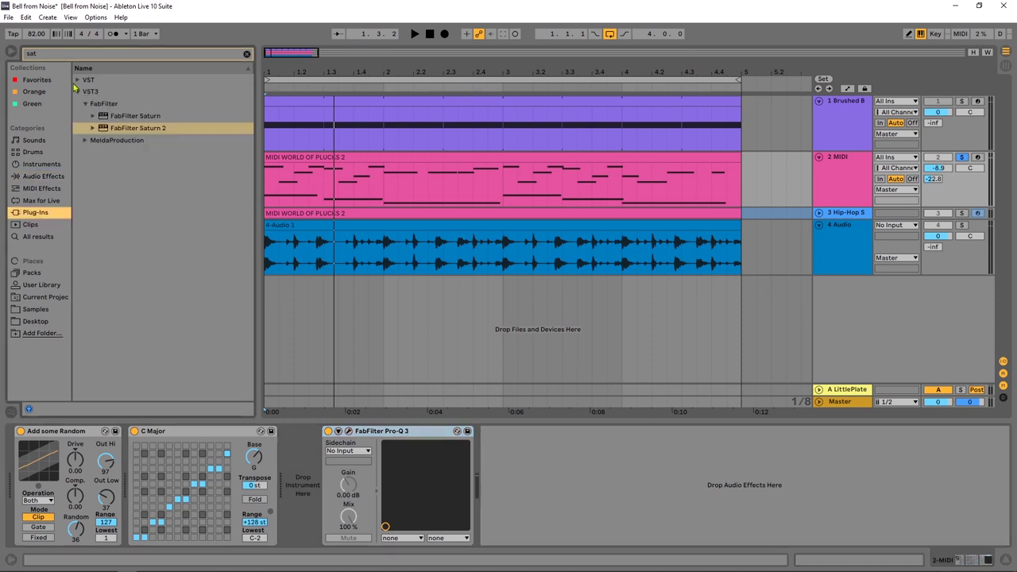
pyautogui.click(60, 54)
# - Load a fresh Phase Plant from the 'ph' search, add a Noise generator, and audition it
pyautogui.write('ph')
pyautogui.doubleClick(208, 163)
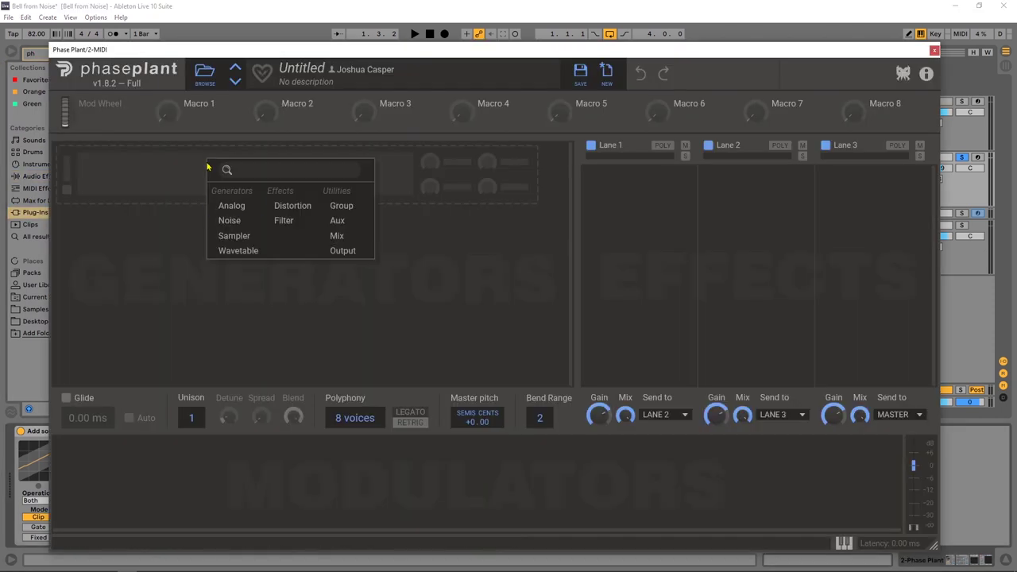
pyautogui.click(229, 221)
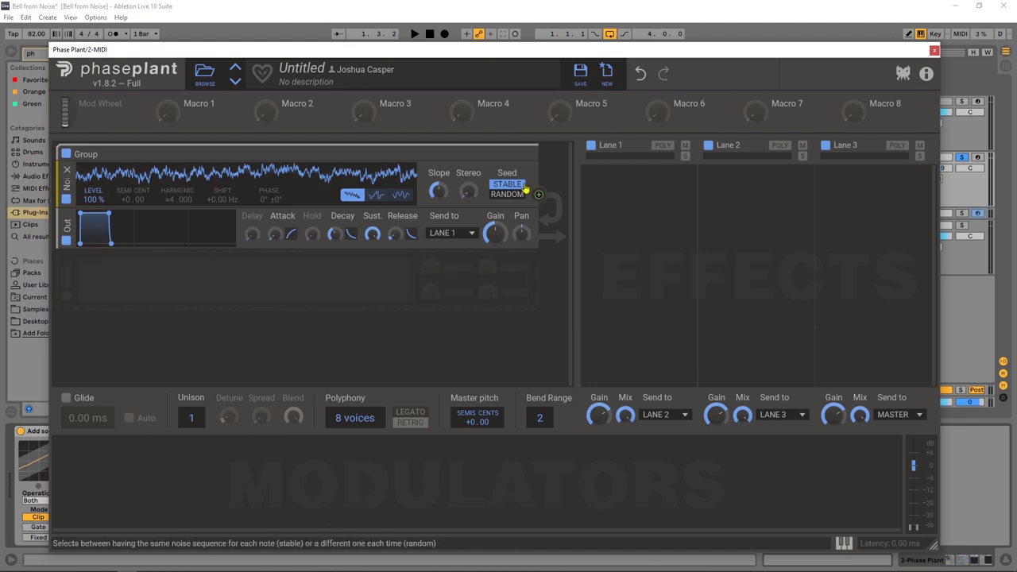
pyautogui.press('space')
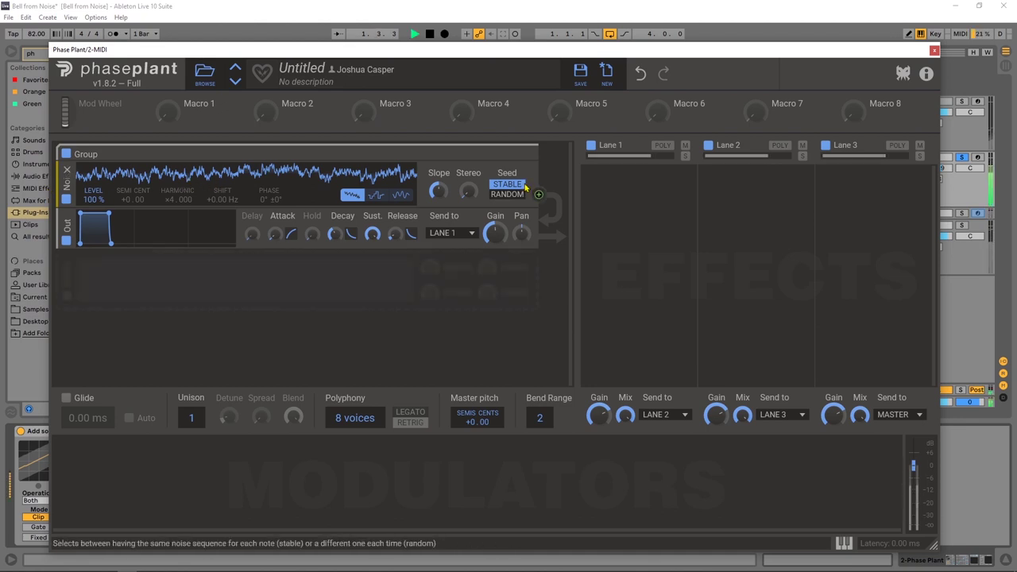
pyautogui.press('space')
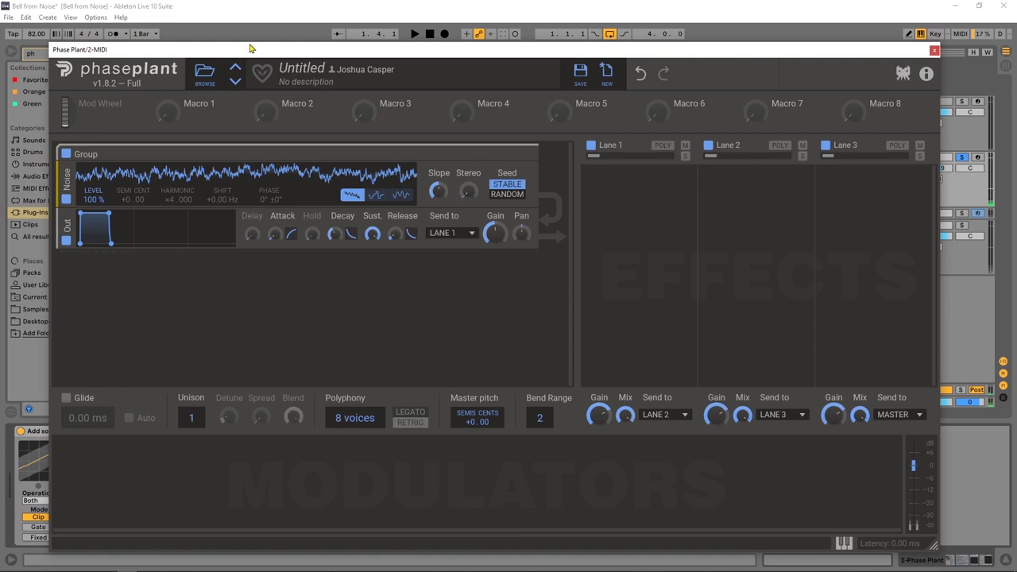
# - Drop the noise envelope's sustain to zero and listen to the decaying burst
pyautogui.moveTo(250, 48); pyautogui.dragTo(286, 272)
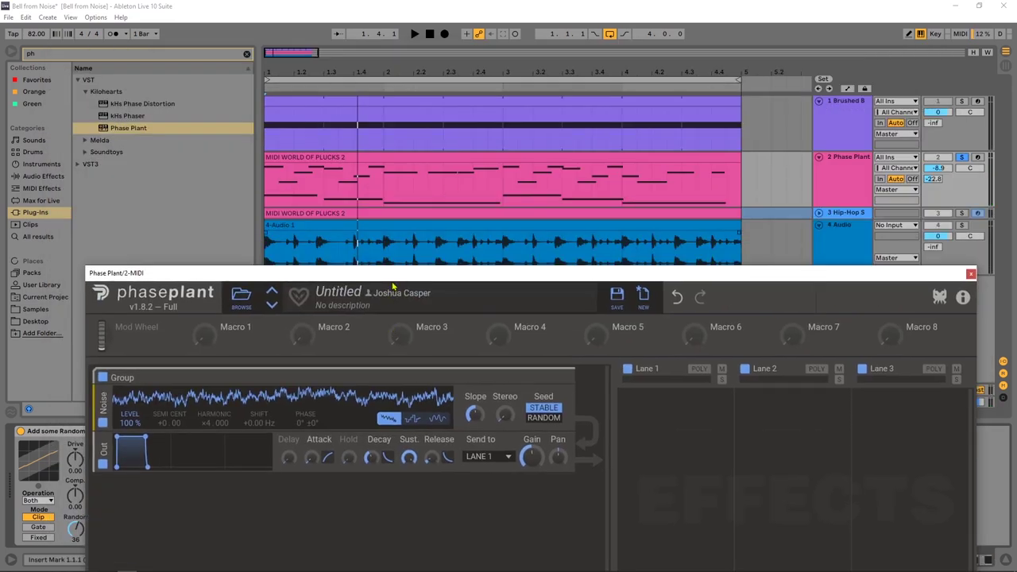
pyautogui.moveTo(388, 274); pyautogui.dragTo(355, 49)
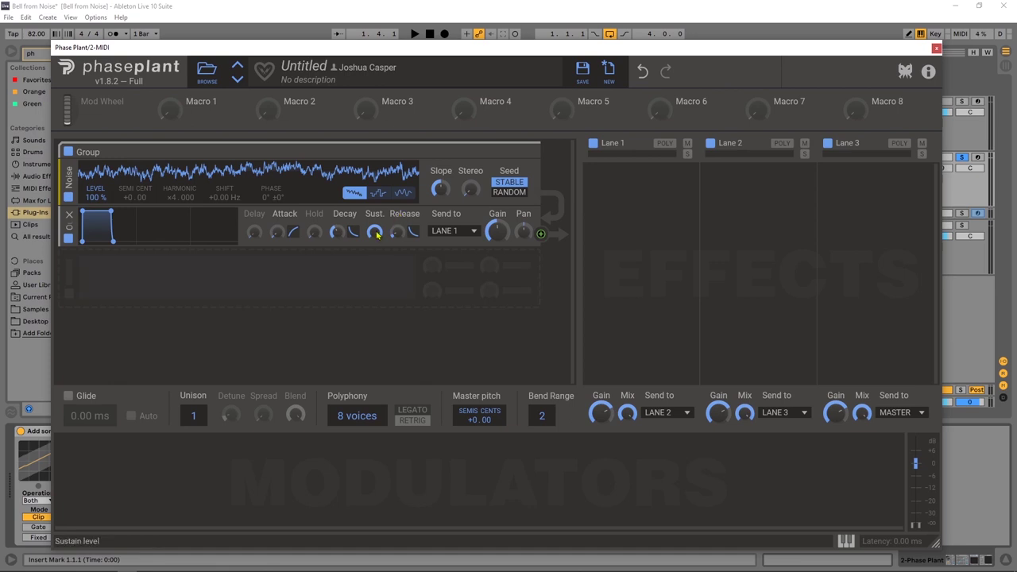
pyautogui.moveTo(374, 232); pyautogui.dragTo(375, 248)
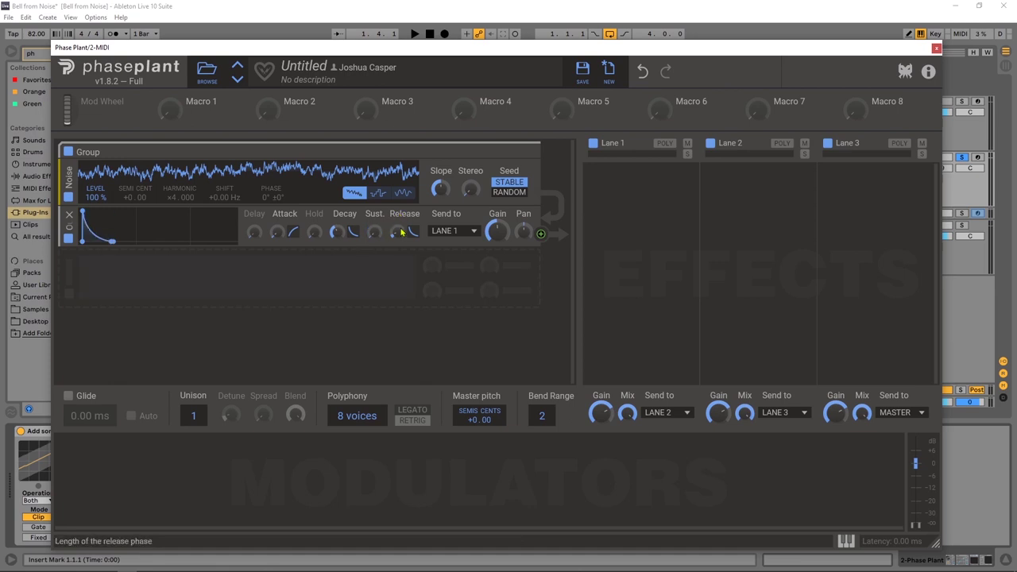
pyautogui.press('space')
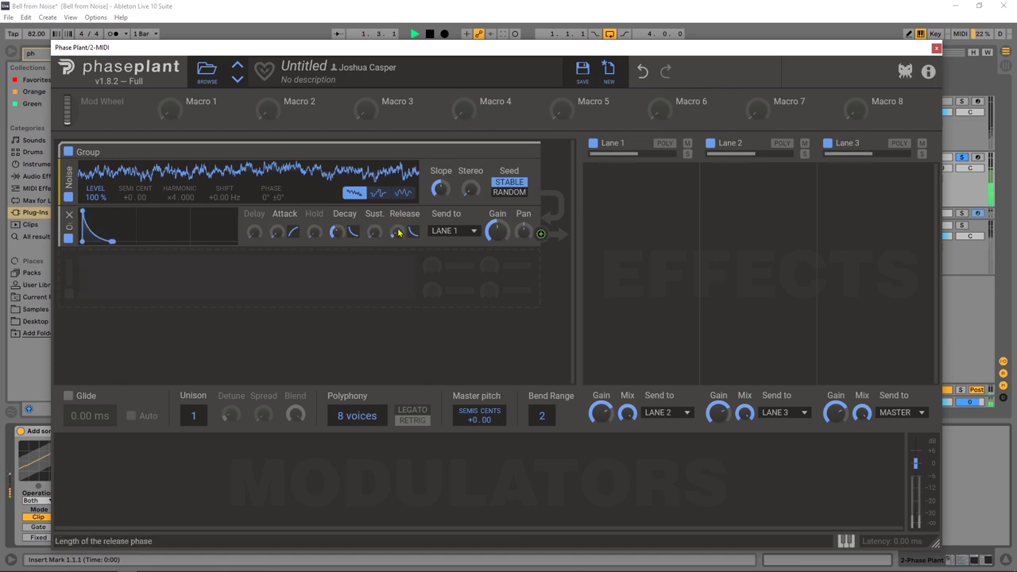
pyautogui.press('space')
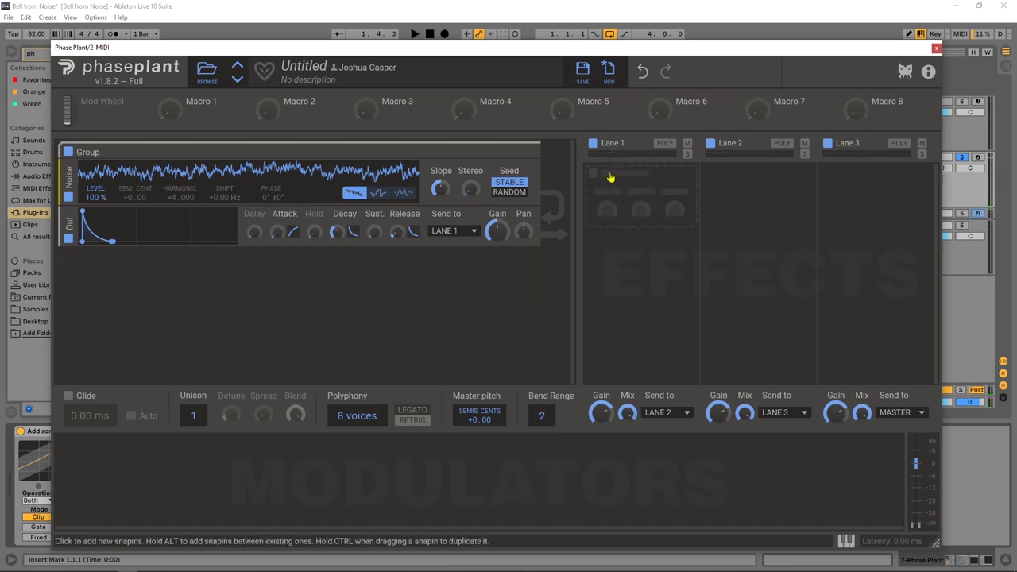
# - Put a Slice EQ into Lane 1's empty effect slot
pyautogui.click(630, 179)
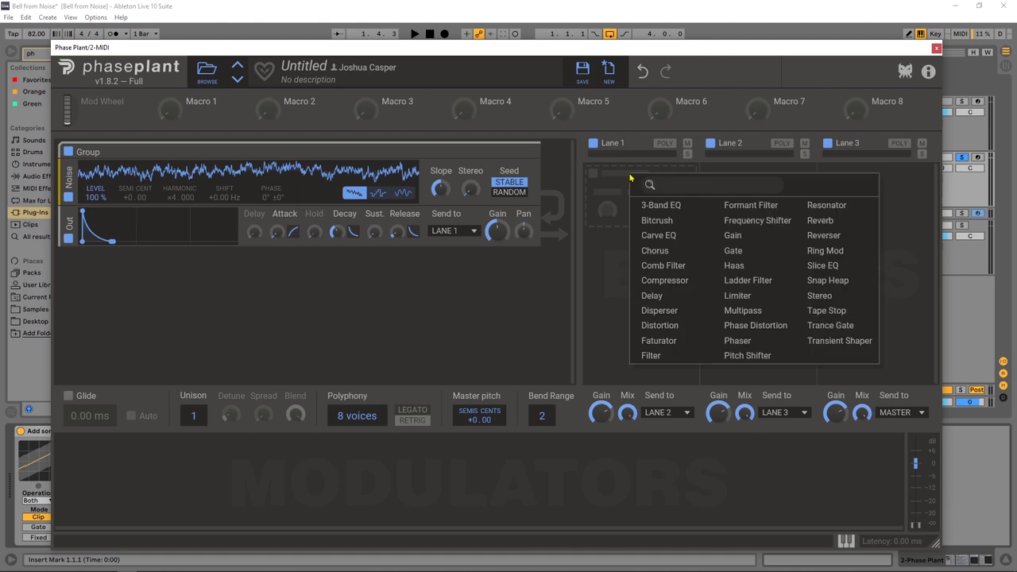
pyautogui.click(824, 274)
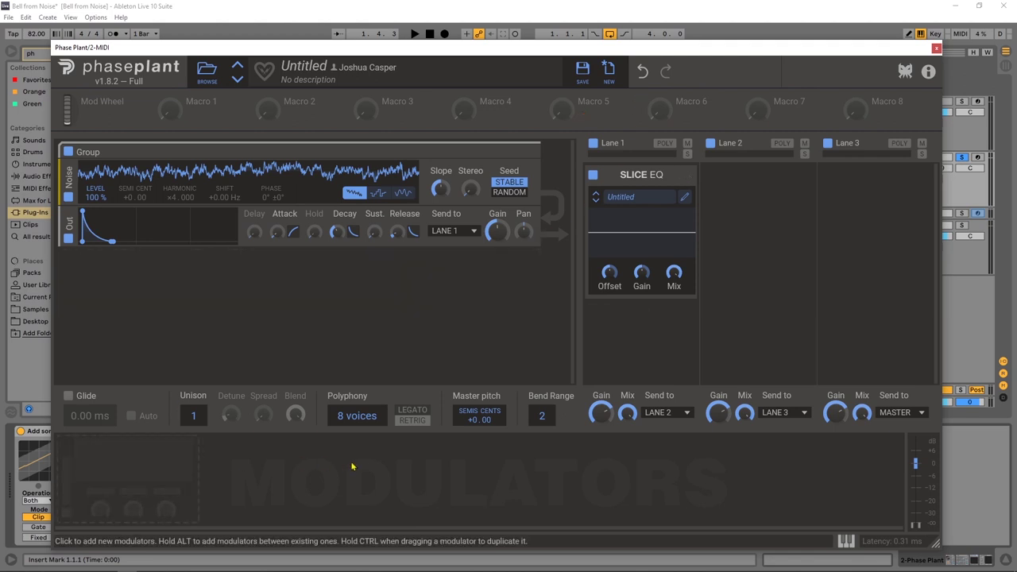
# - Add a Note modulator from the MIDI column of the modulator picker
pyautogui.click(127, 473)
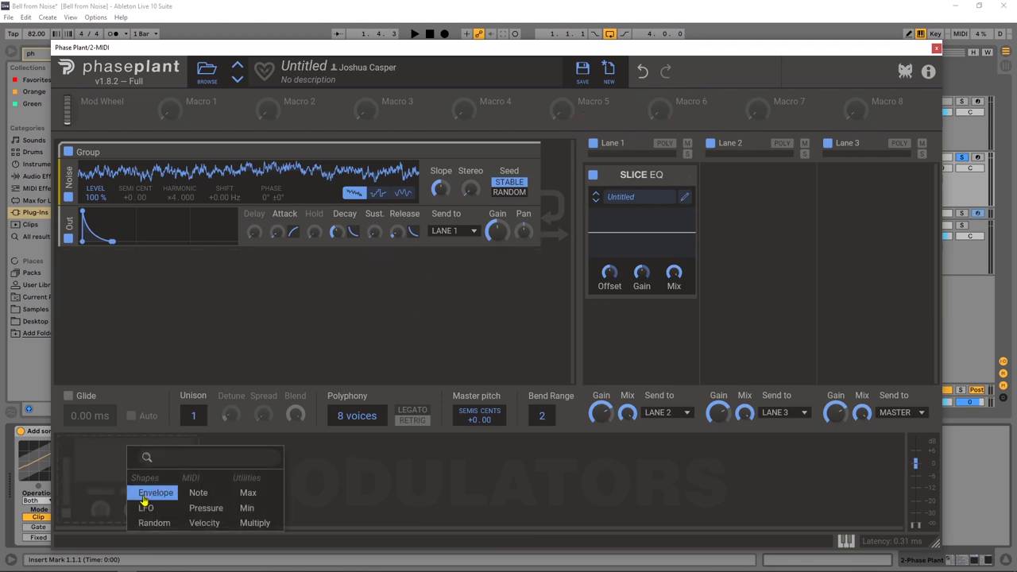
pyautogui.click(198, 494)
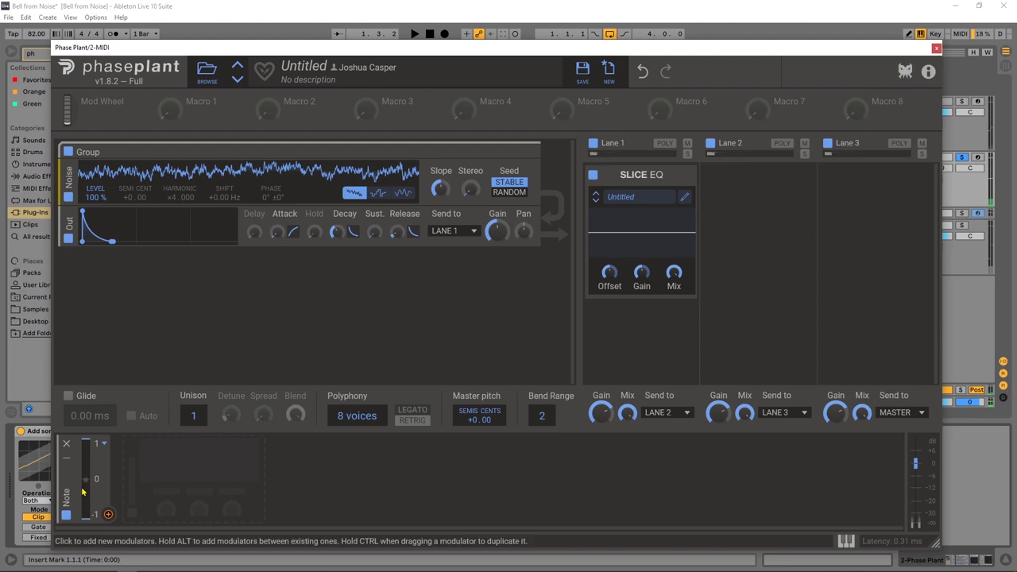
# - Open the Slice EQ editor, reposition and enlarge it, and show the Filters panel
pyautogui.click(680, 199)
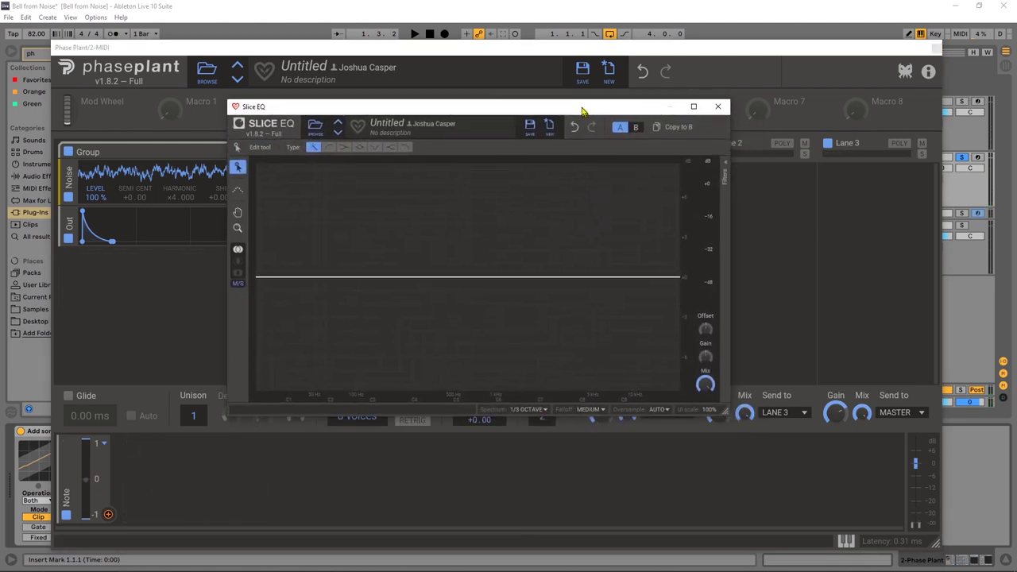
pyautogui.moveTo(613, 135); pyautogui.dragTo(580, 100)
pyautogui.moveTo(723, 401); pyautogui.dragTo(780, 458)
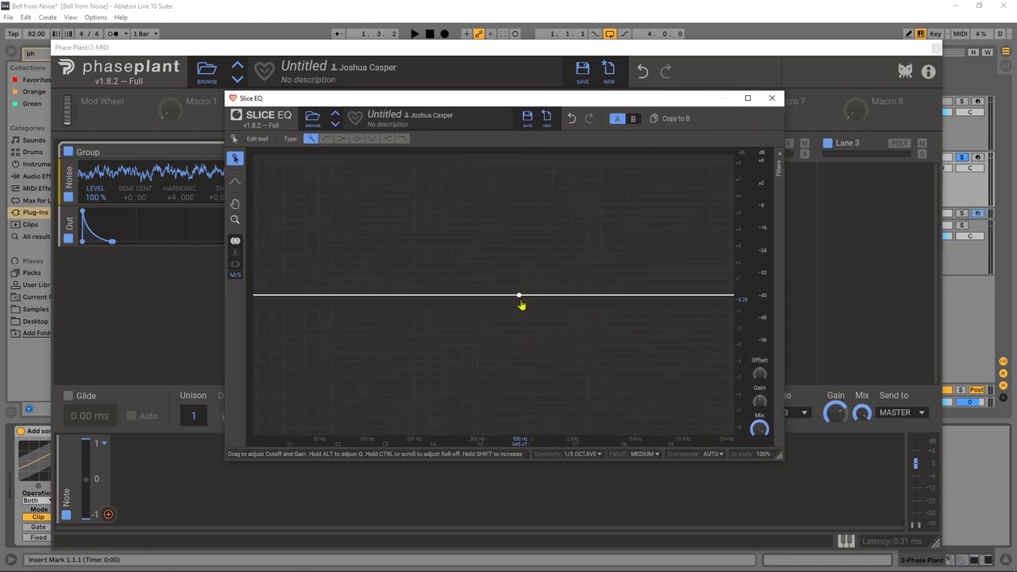
pyautogui.click(779, 169)
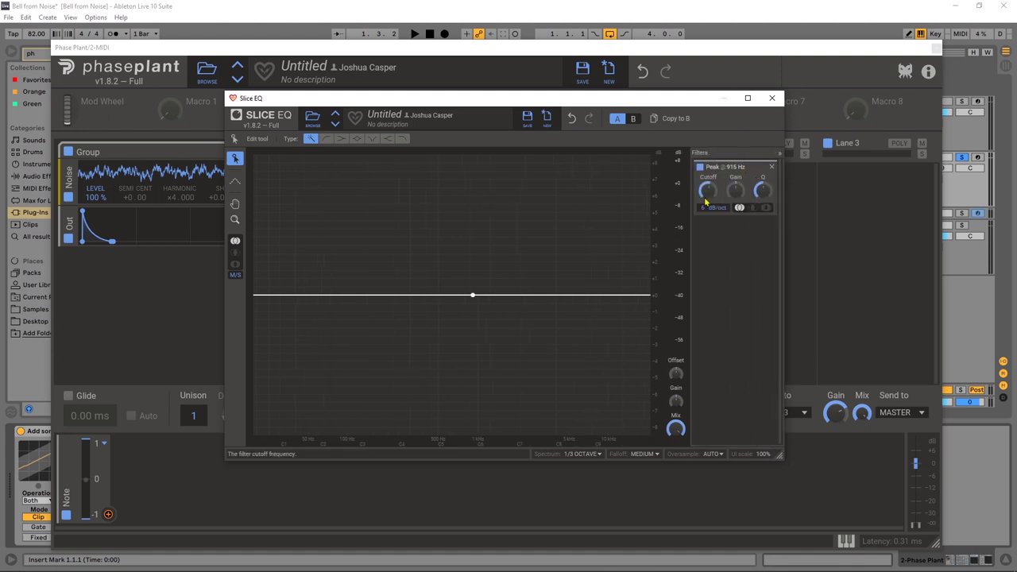
# - Raise an EQ node into a boost peak and set its cutoff to 440 Hz
pyautogui.moveTo(473, 297); pyautogui.dragTo(474, 239)
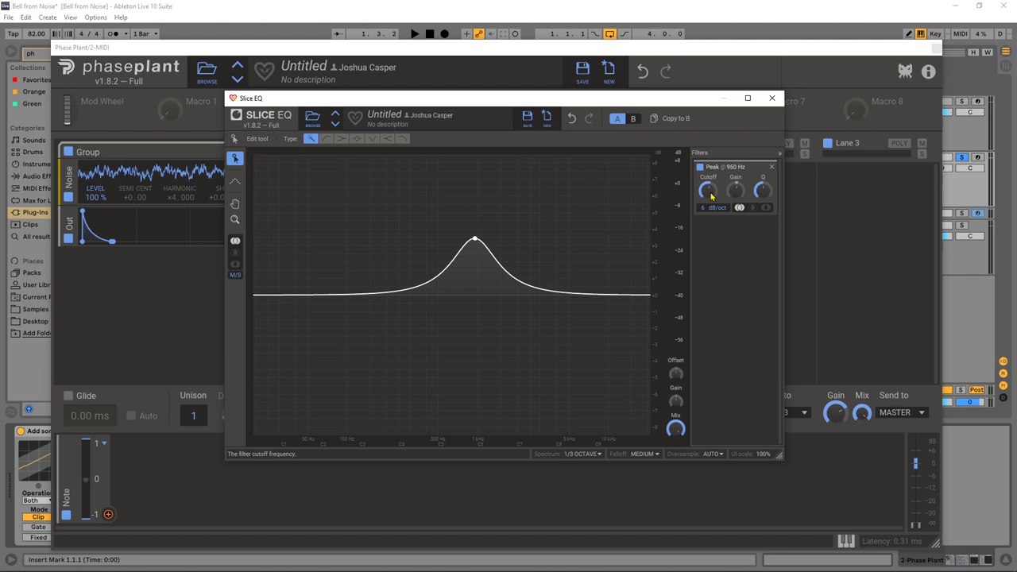
pyautogui.moveTo(712, 197)
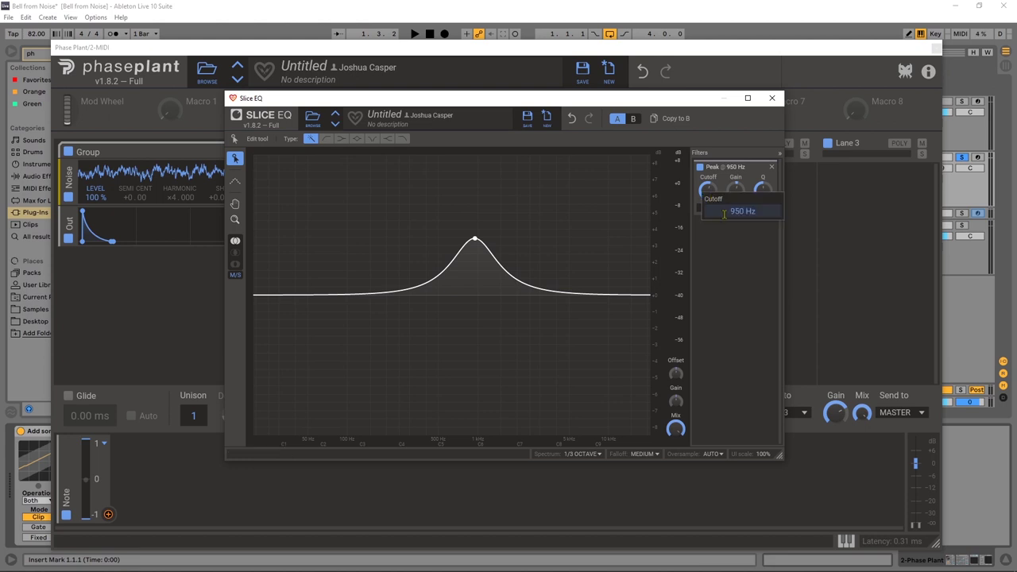
pyautogui.click(738, 212)
pyautogui.press('BackSpace')
pyautogui.write('440')
pyautogui.press('Return')
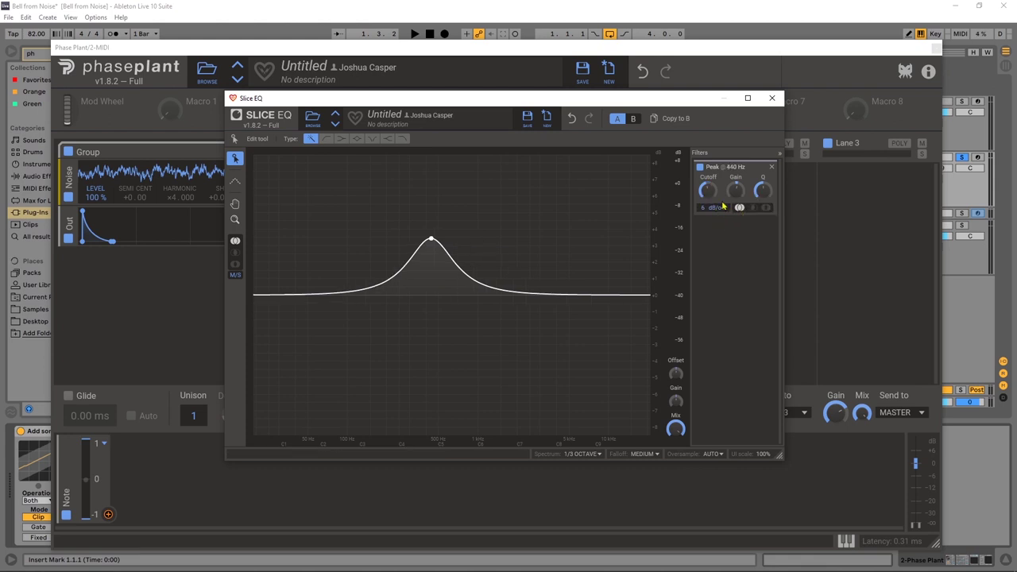
# - Boost the 440 Hz peak's gain far up and audition the result
pyautogui.moveTo(739, 193); pyautogui.dragTo(761, 167)
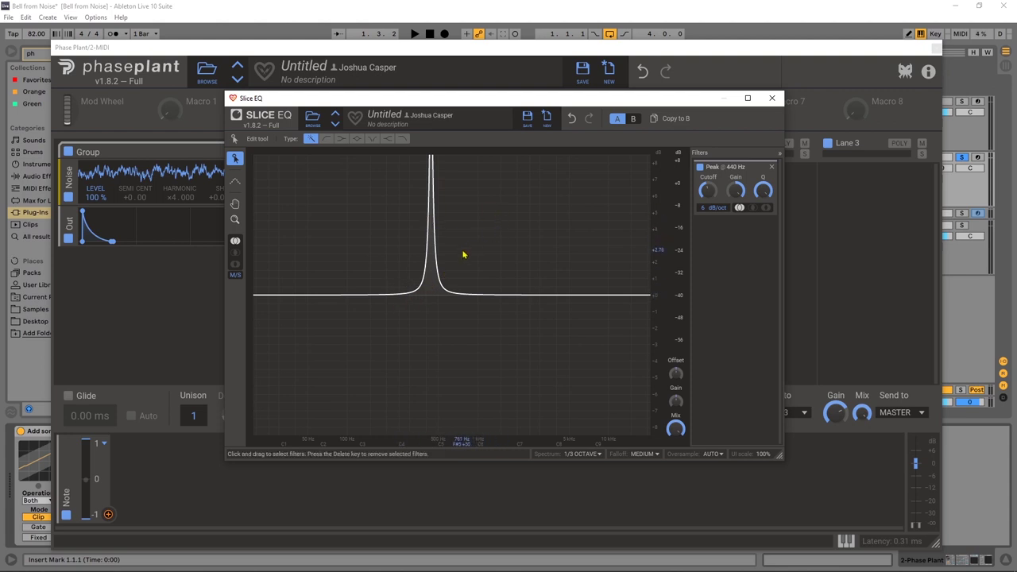
pyautogui.press('space')
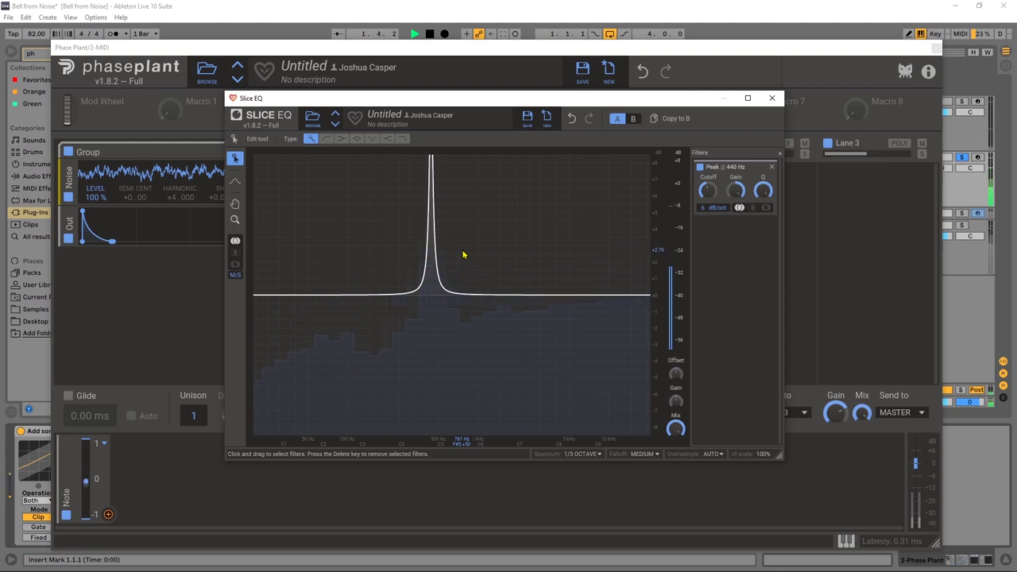
pyautogui.press('space')
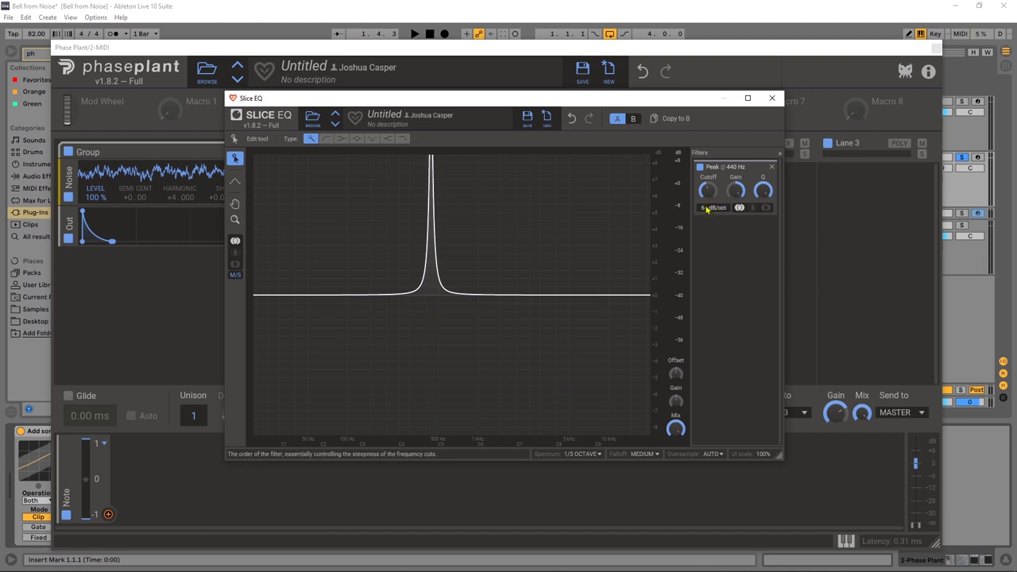
# - Steepen the peak's slope to 96 dB/oct and listen to the narrow spike
pyautogui.moveTo(707, 212); pyautogui.dragTo(780, 230)
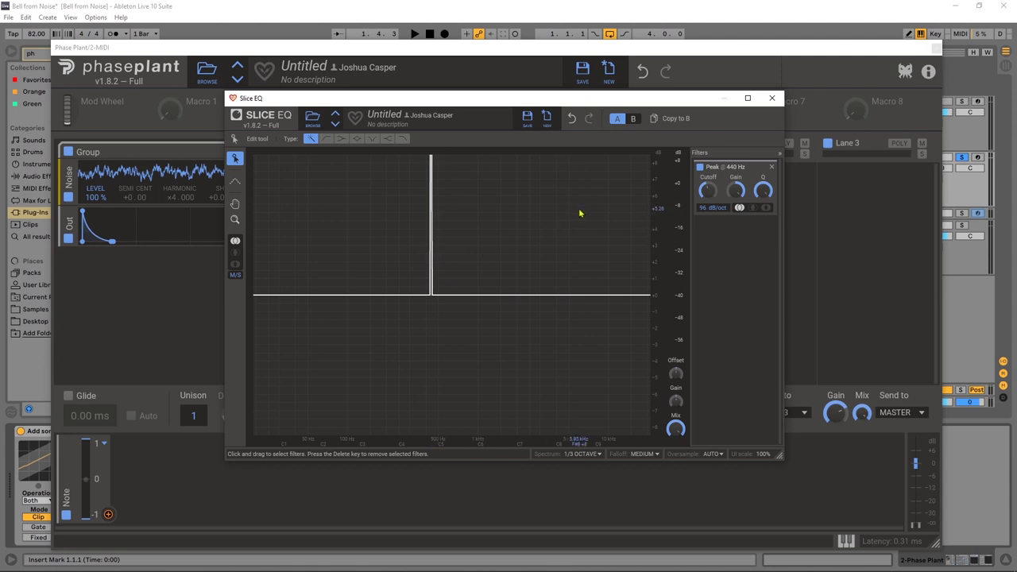
pyautogui.press('space')
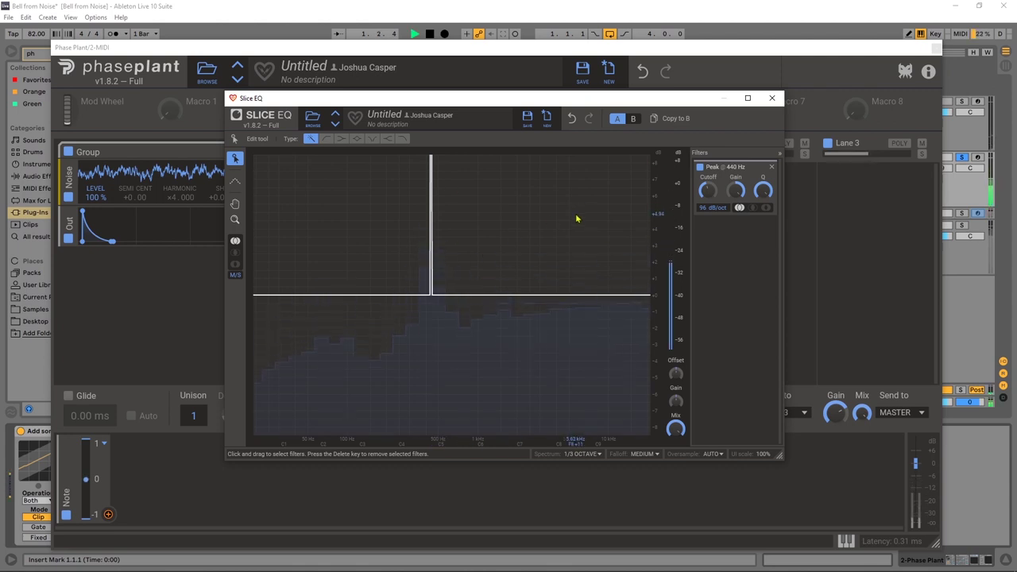
pyautogui.press('space')
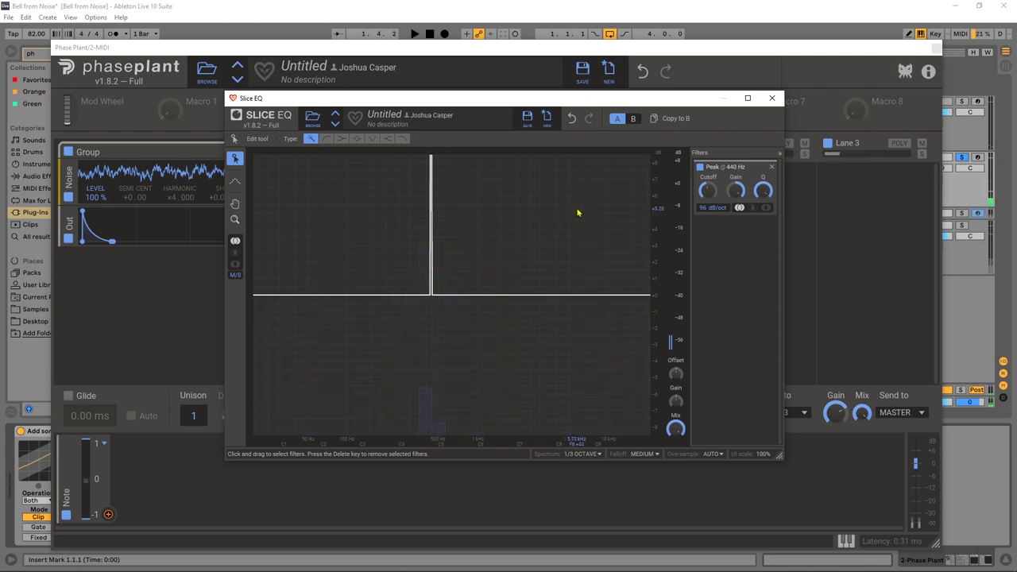
# - Assign the Note modulator to the Slice EQ Peak Cutoff at 100% depth and play
pyautogui.click(772, 99)
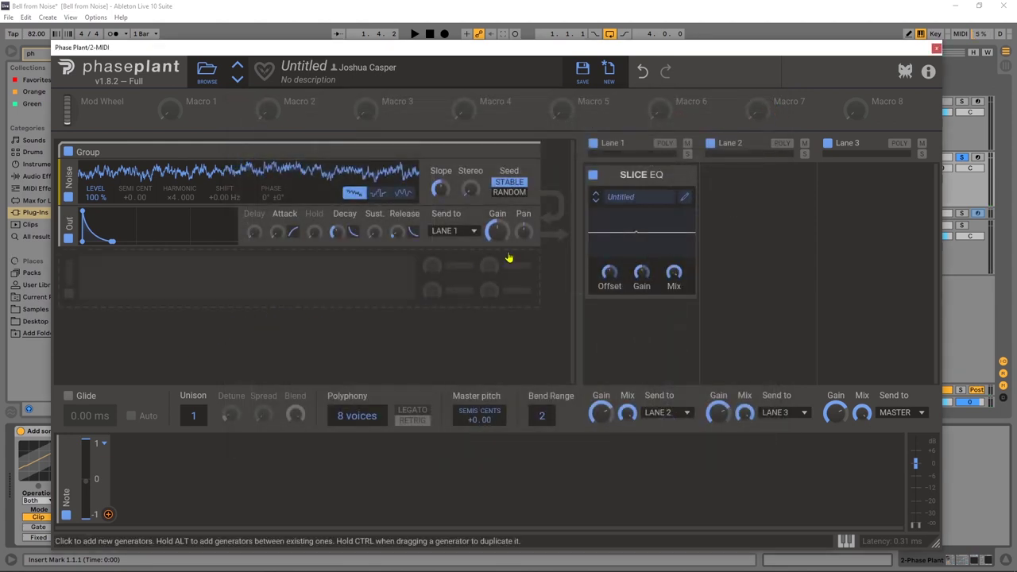
pyautogui.click(684, 196)
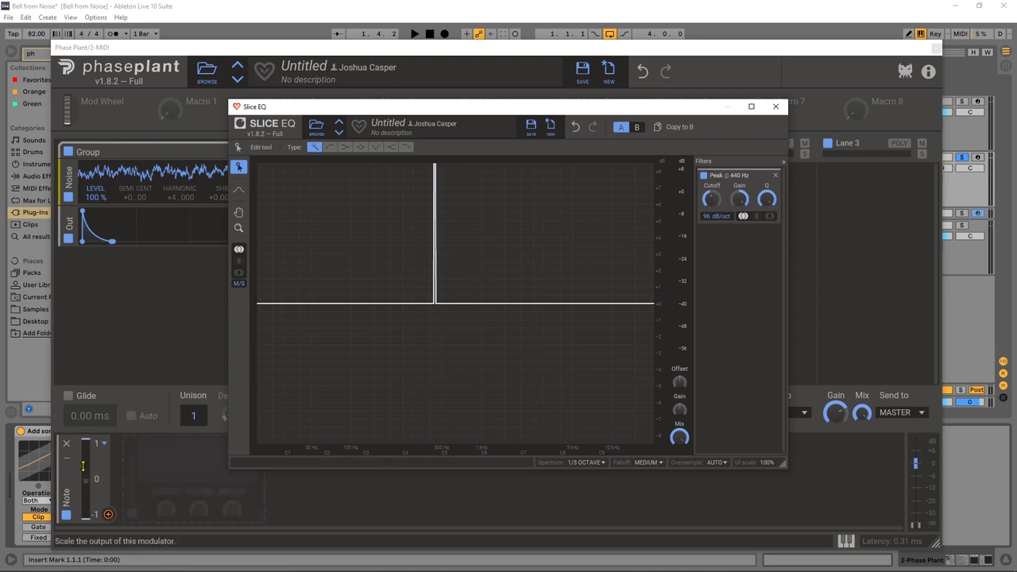
pyautogui.moveTo(109, 515); pyautogui.dragTo(711, 201)
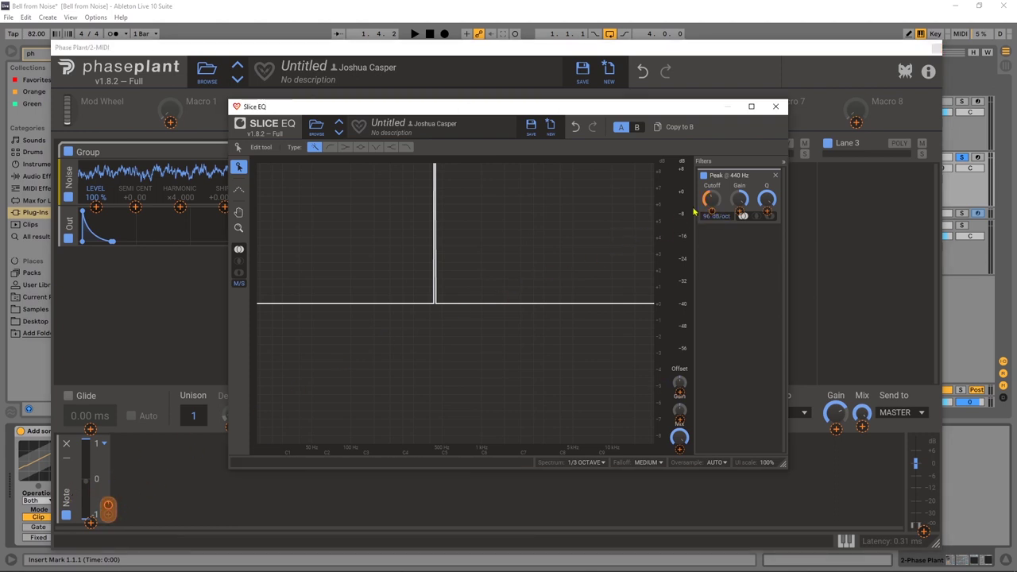
pyautogui.moveTo(711, 212); pyautogui.dragTo(711, 187)
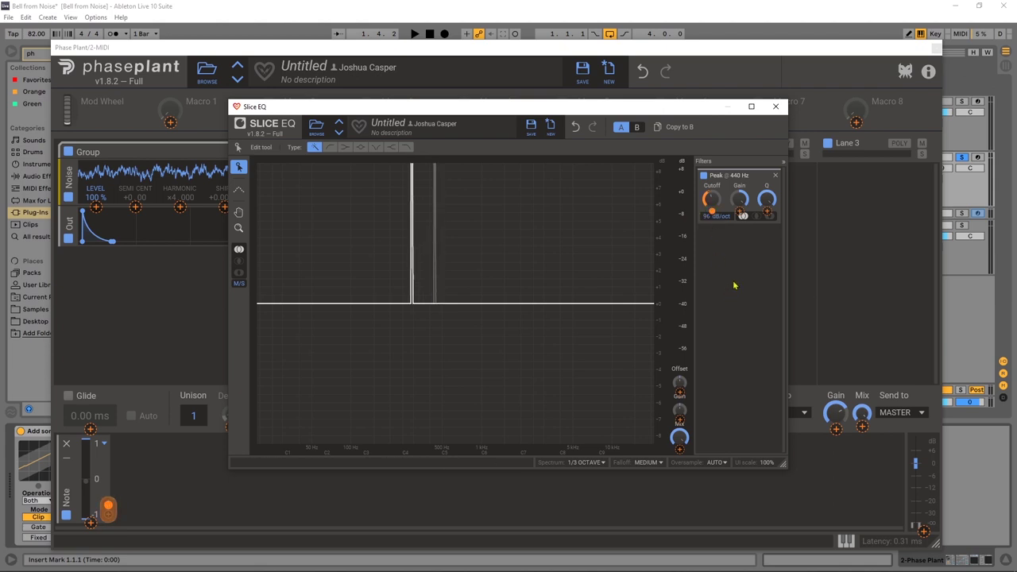
pyautogui.press('space')
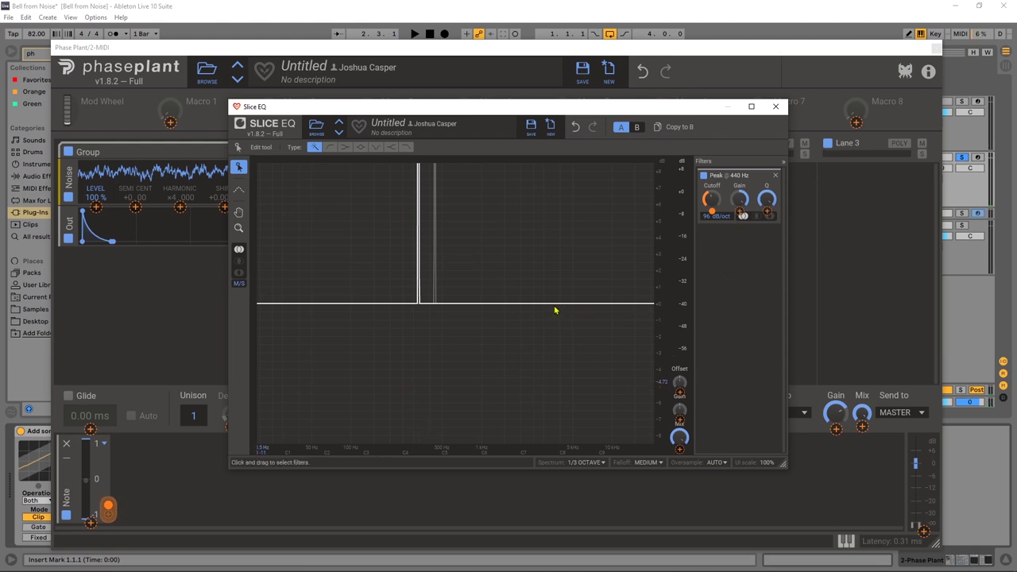
# - Add a 7.87 kHz Shelf band, audition a cut to 1.36 kHz, then undo it
pyautogui.doubleClick(598, 304)
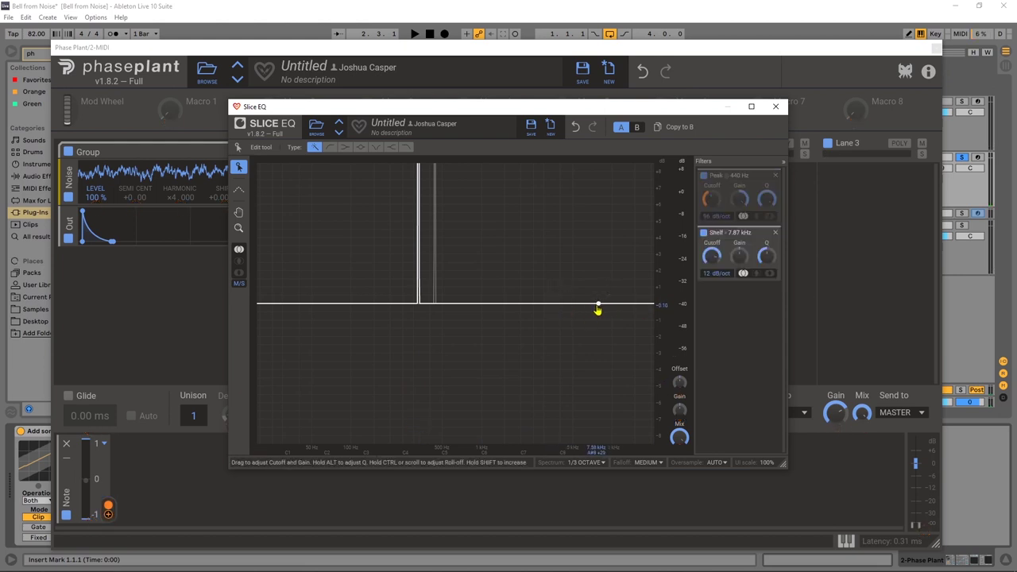
pyautogui.moveTo(597, 308); pyautogui.dragTo(504, 488)
pyautogui.press('space')
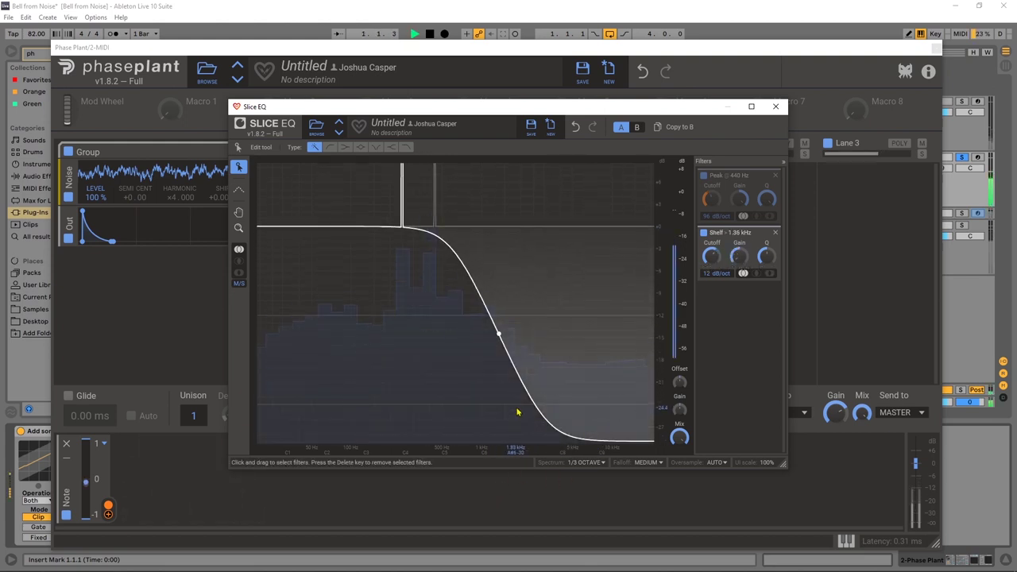
pyautogui.press('space')
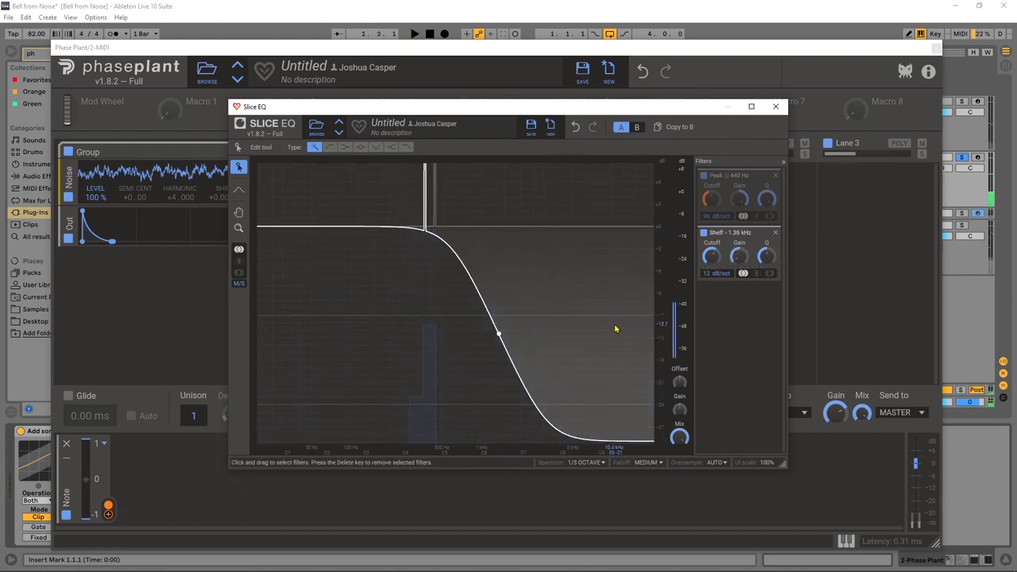
pyautogui.hotkey('ctrl', 'z')
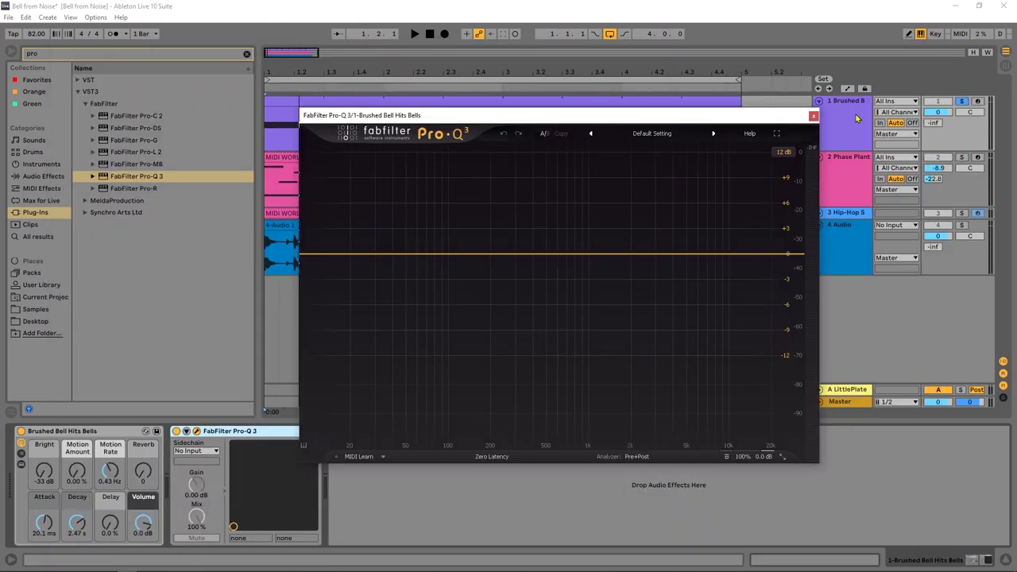
pyautogui.click(857, 118)
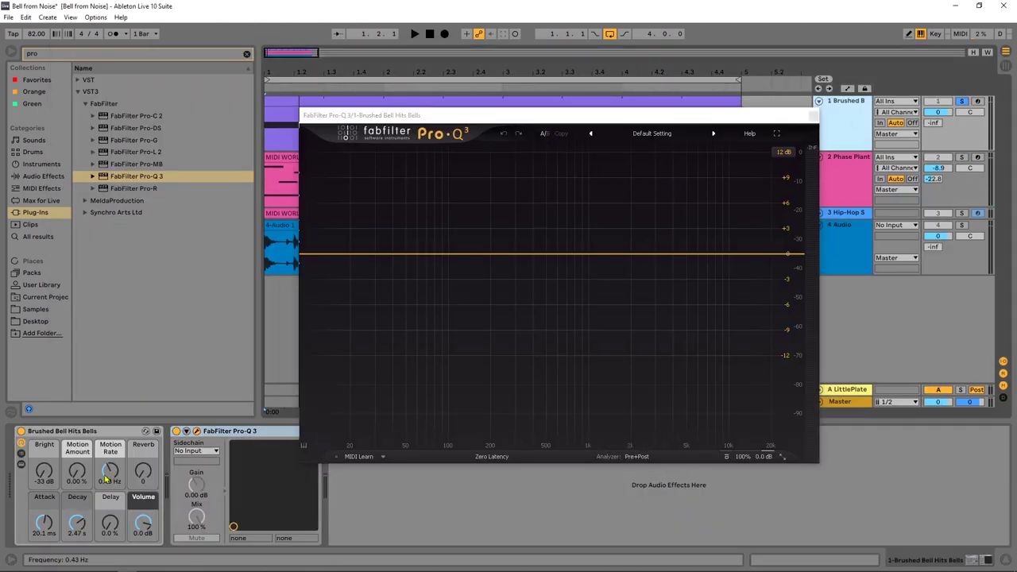
pyautogui.click(21, 454)
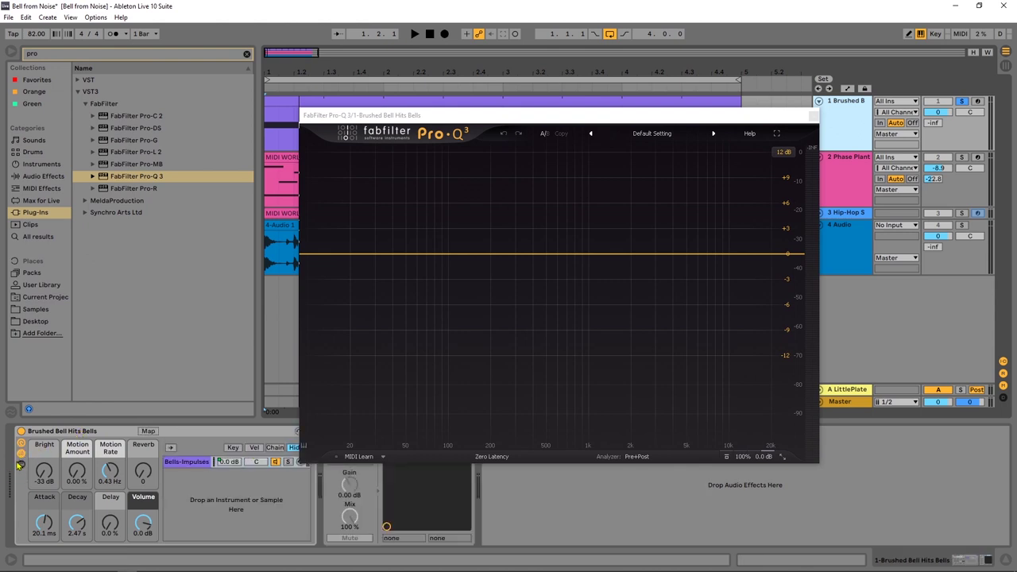
pyautogui.click(21, 459)
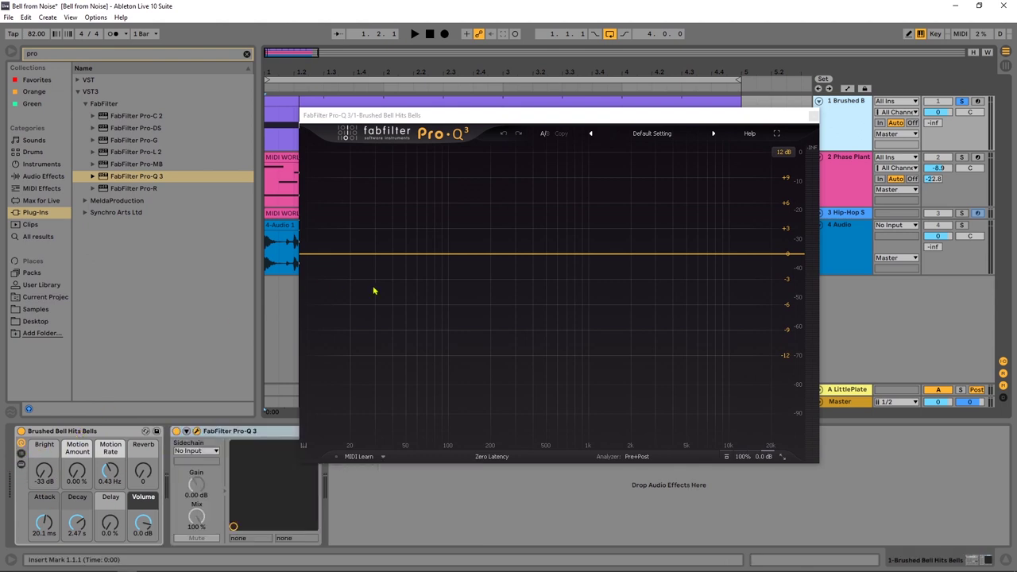
pyautogui.press('space')
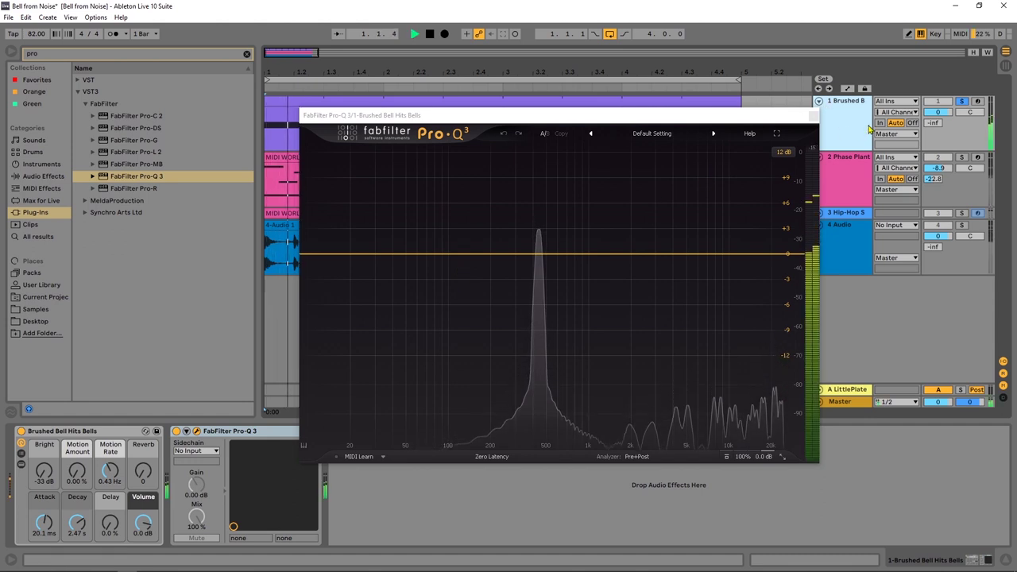
pyautogui.press('space')
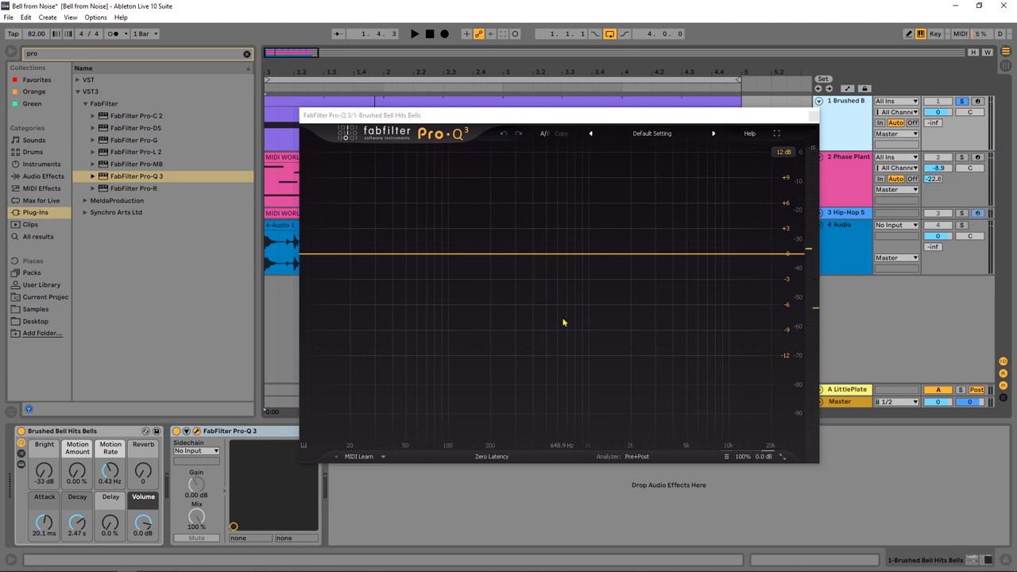
# - Play the bell sample and read Pro-Q 3's strongest analyser peak at about 446 Hz
pyautogui.press('space')
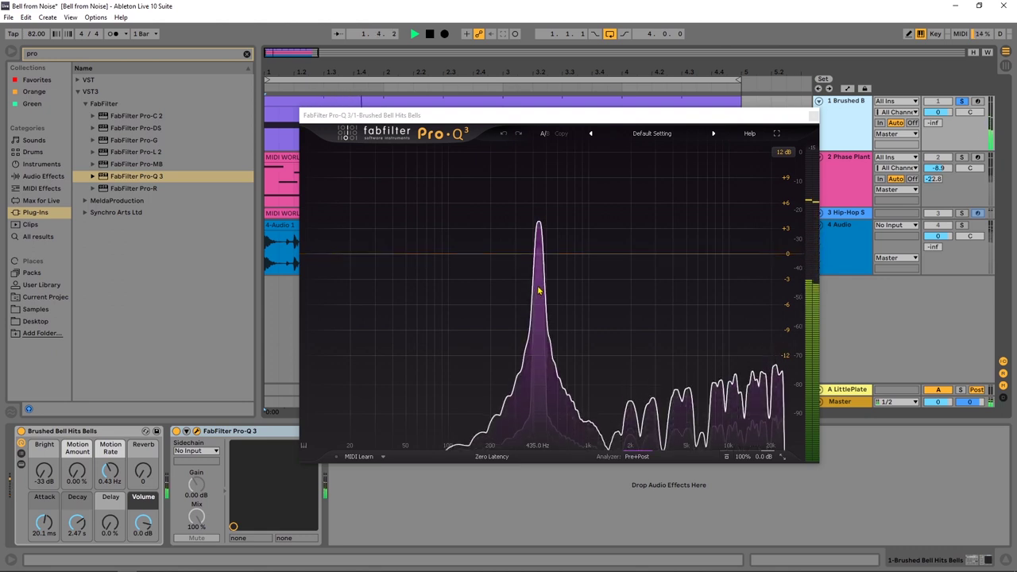
pyautogui.moveTo(538, 290)
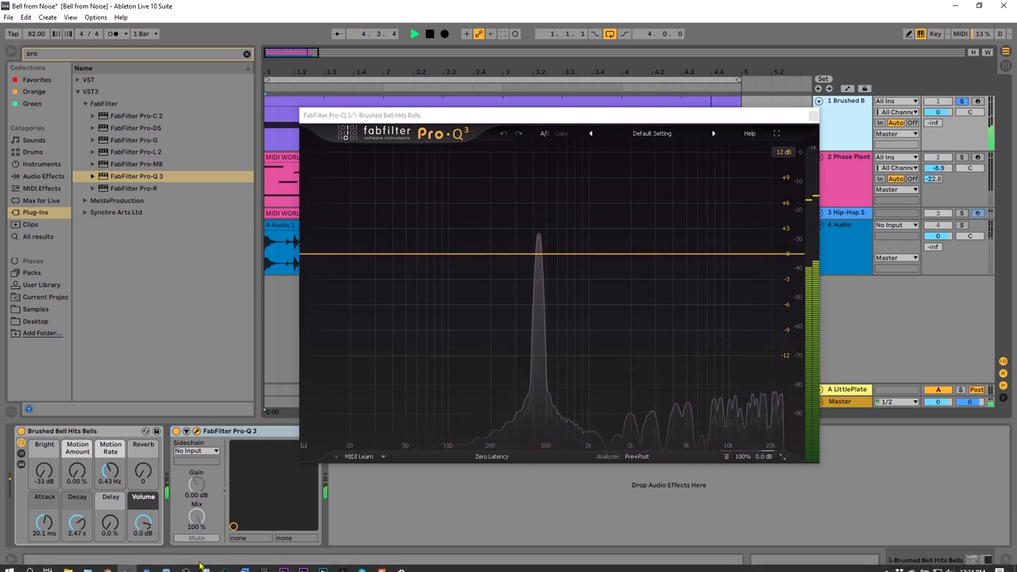
# - Review the Notepad list of bell partials (440 to 11136 Hz), then stop Pro-Q 3 playback
pyautogui.click(205, 565)
pyautogui.moveTo(624, 270); pyautogui.dragTo(594, 129)
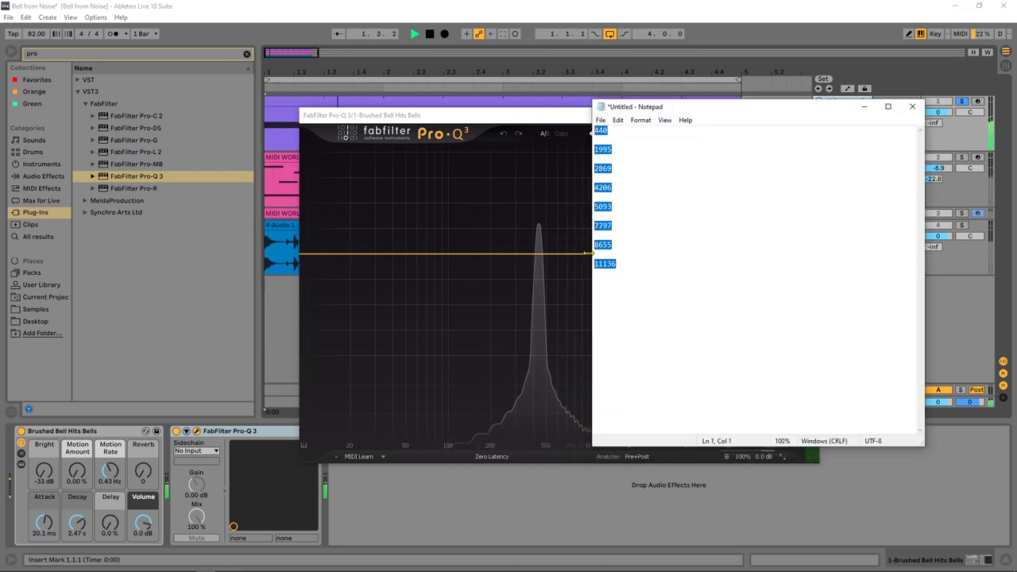
pyautogui.click(653, 273)
pyautogui.hotkey('alt', 'Tab')
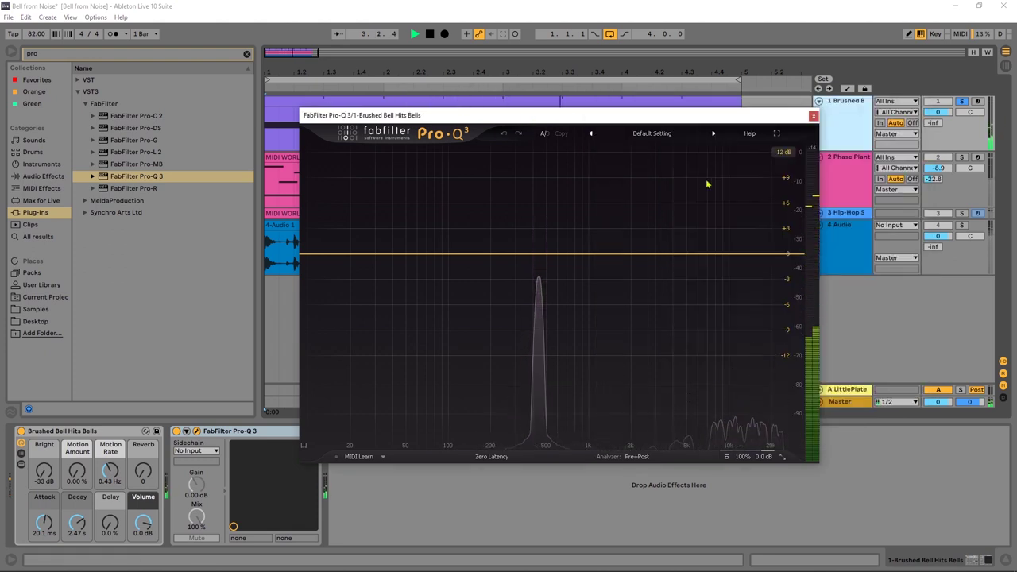
pyautogui.press('space')
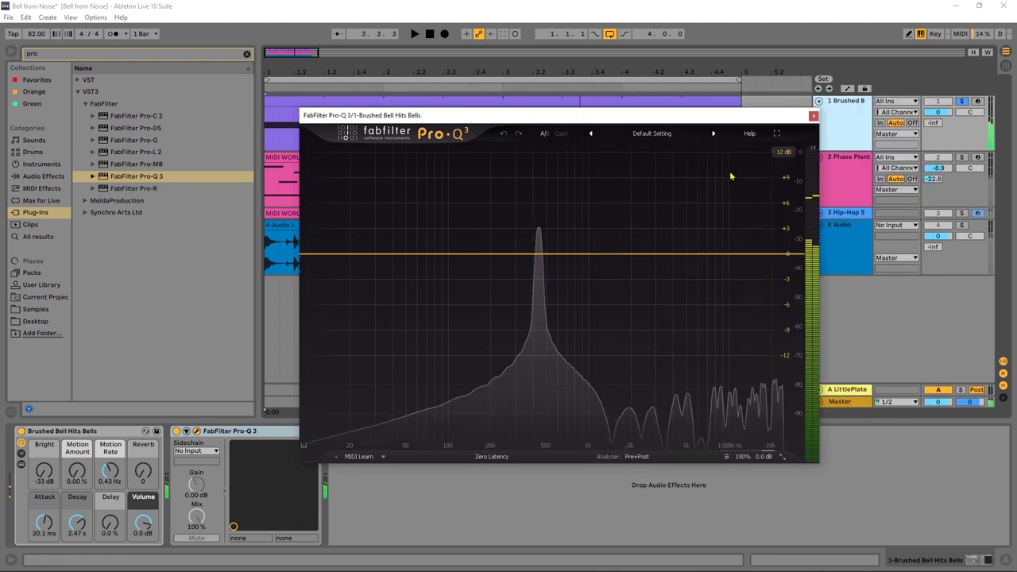
# - Load the Bell from Noise user preset into Phase Plant's Slice EQ
pyautogui.click(814, 118)
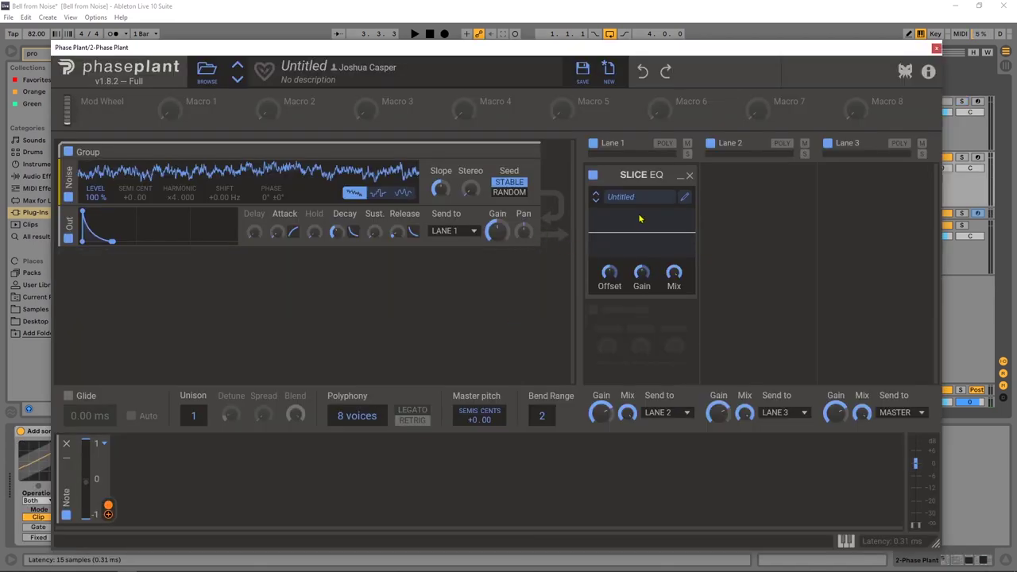
pyautogui.click(683, 199)
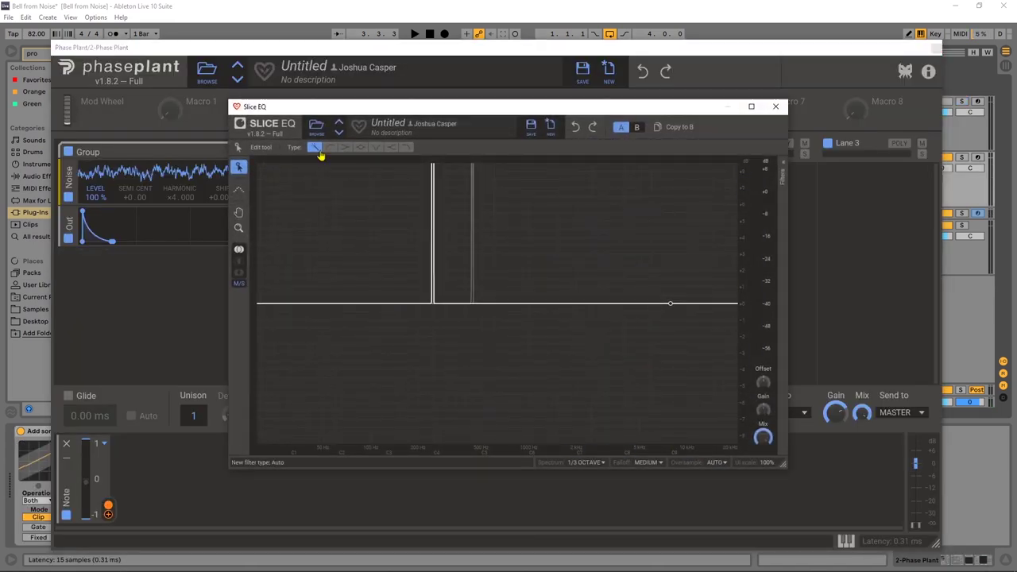
pyautogui.click(316, 129)
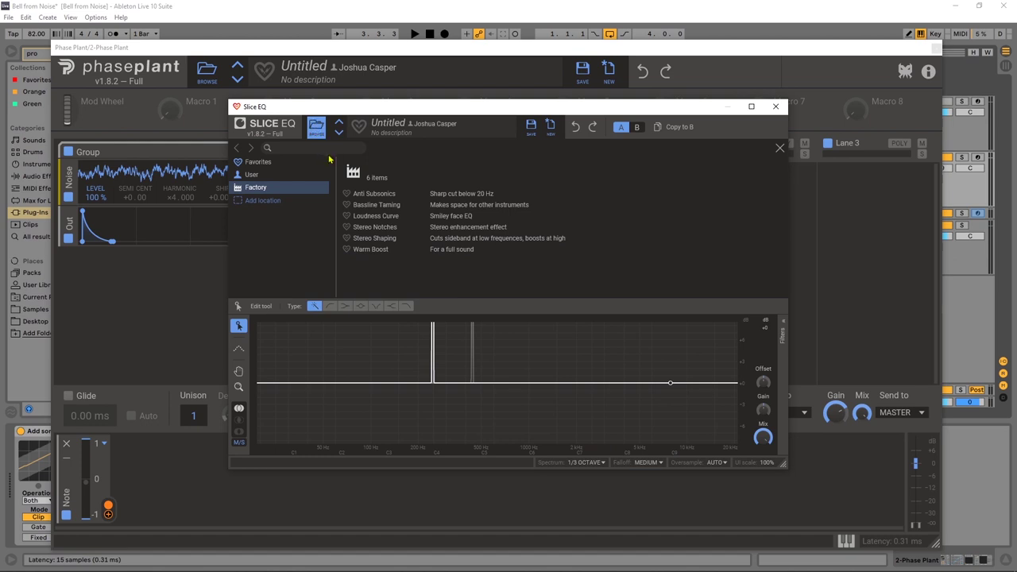
pyautogui.click(251, 175)
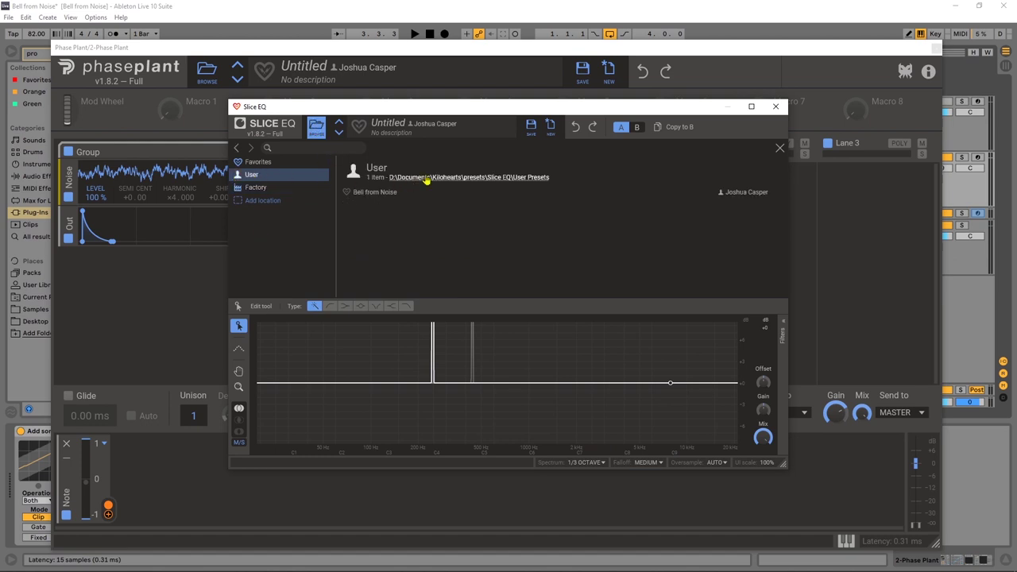
pyautogui.doubleClick(368, 193)
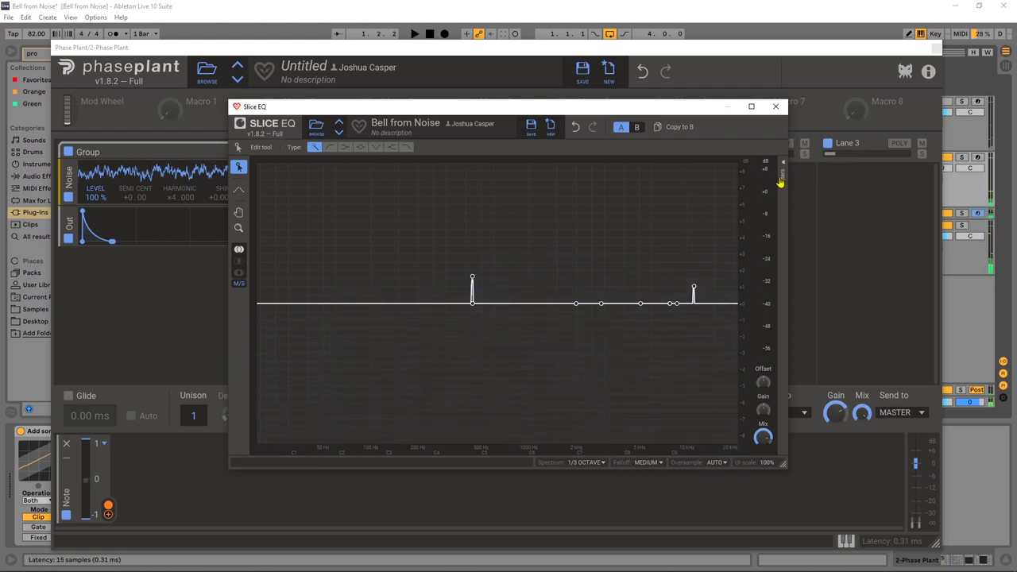
# - Show the Slice EQ filter band list with the frequency notes placed beside it
pyautogui.click(782, 176)
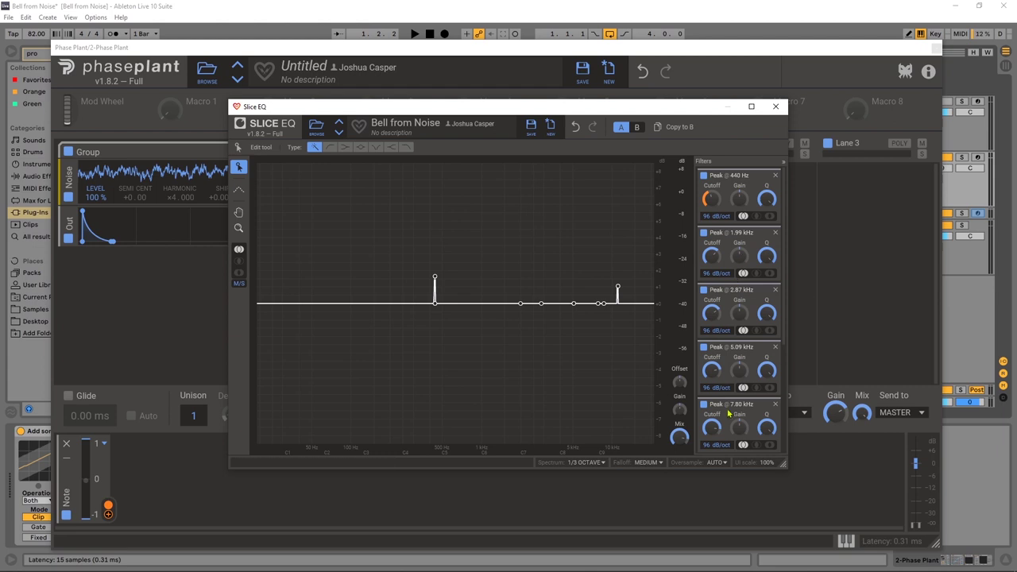
pyautogui.scroll(-2, 745, 296)
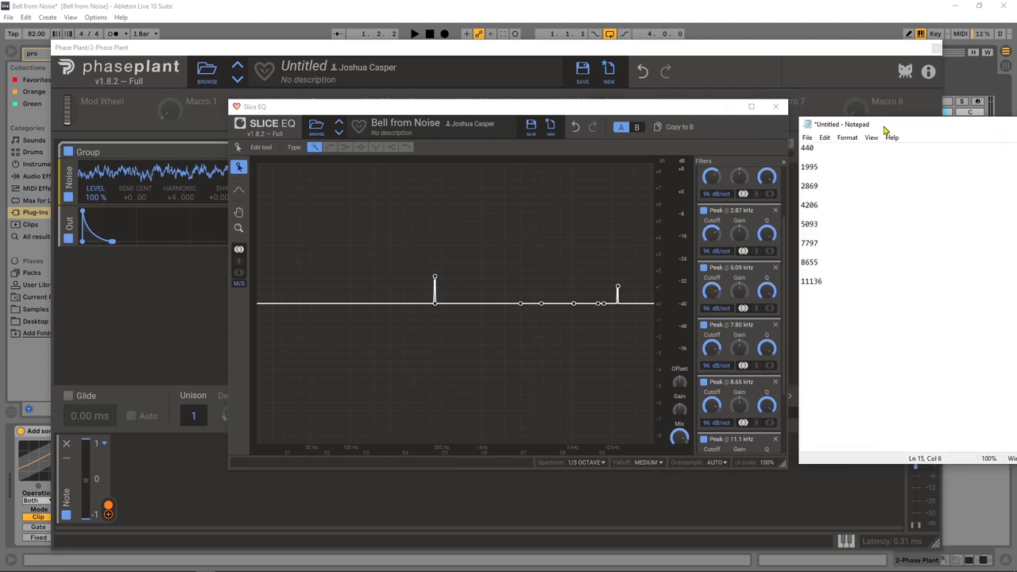
pyautogui.moveTo(888, 125); pyautogui.dragTo(778, 128)
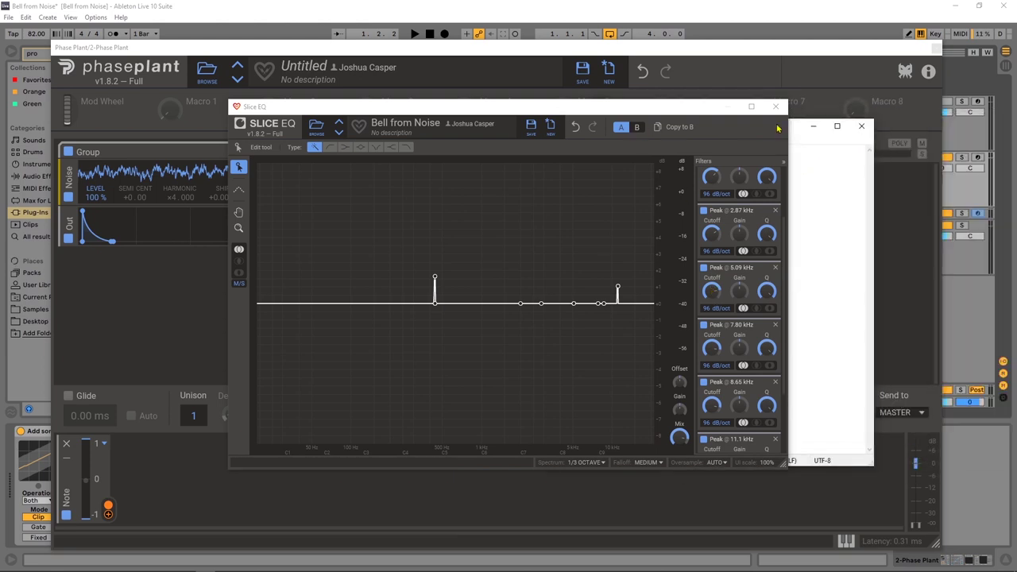
# - Make the 1.99, 2.87, 5.09 and 7.80 kHz peak cutoffs follow the Note modulator
pyautogui.click(862, 125)
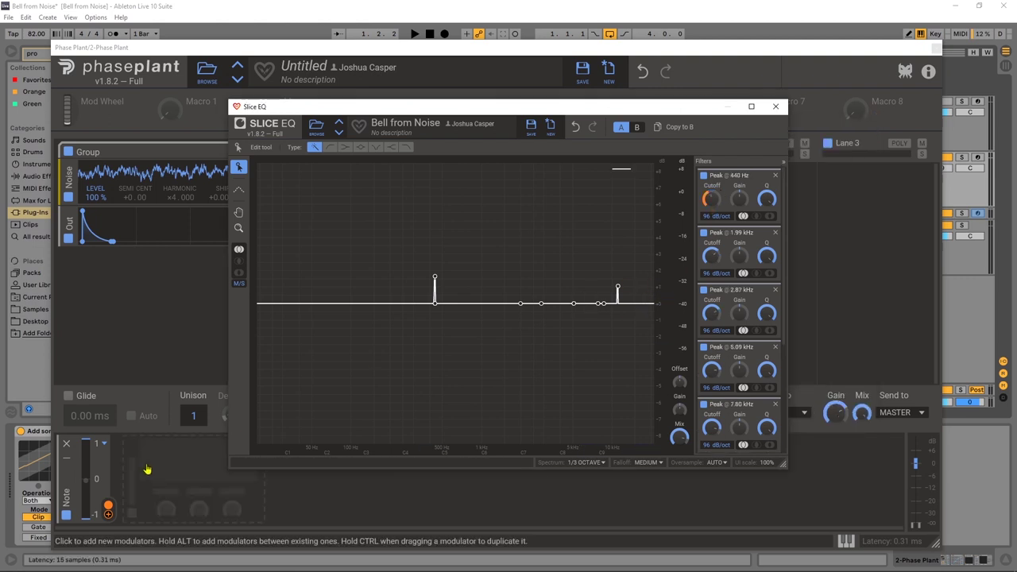
pyautogui.click(108, 512)
pyautogui.click(712, 269)
pyautogui.click(712, 327)
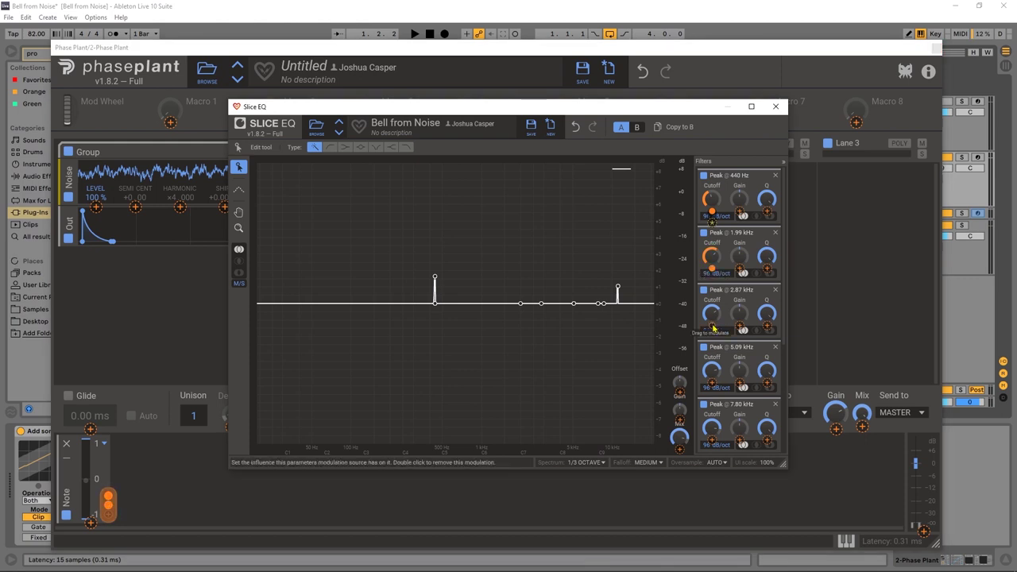
pyautogui.click(713, 383)
pyautogui.click(712, 441)
# - Make the 8.65 and 11.1 kHz peak cutoffs follow the note, then audition
pyautogui.scroll(-3, 712, 381)
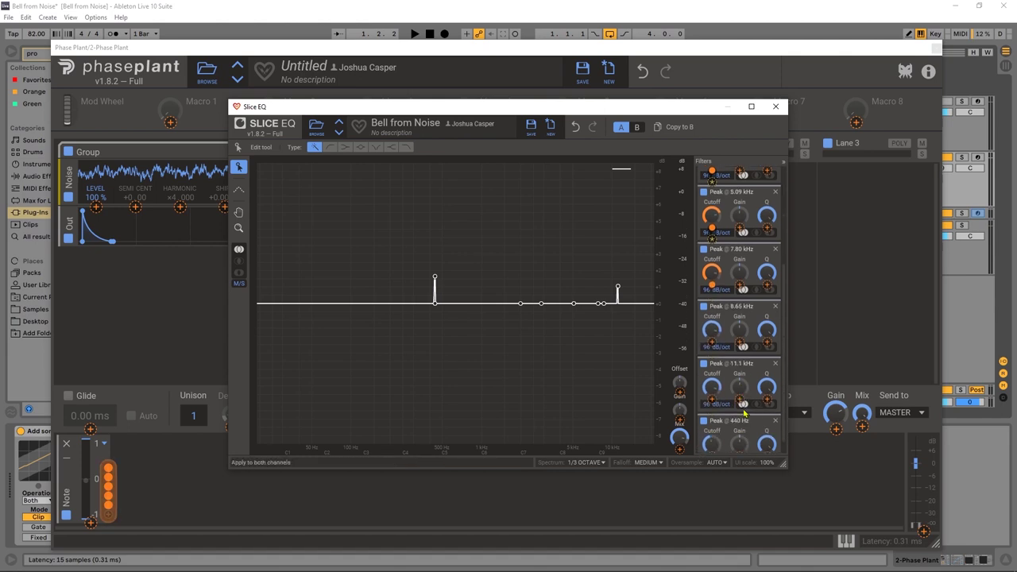
pyautogui.click(712, 328)
pyautogui.click(712, 384)
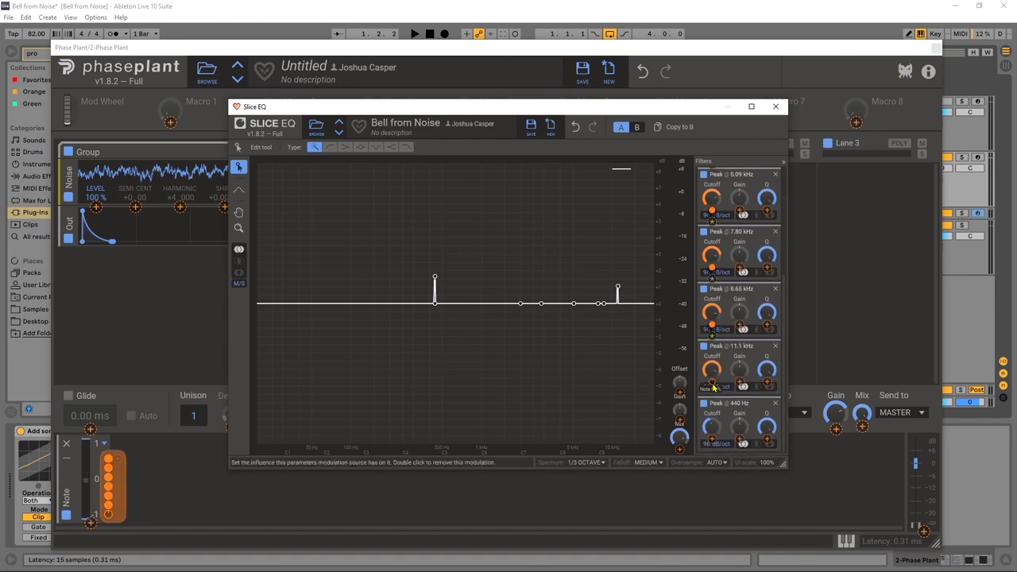
pyautogui.press('space')
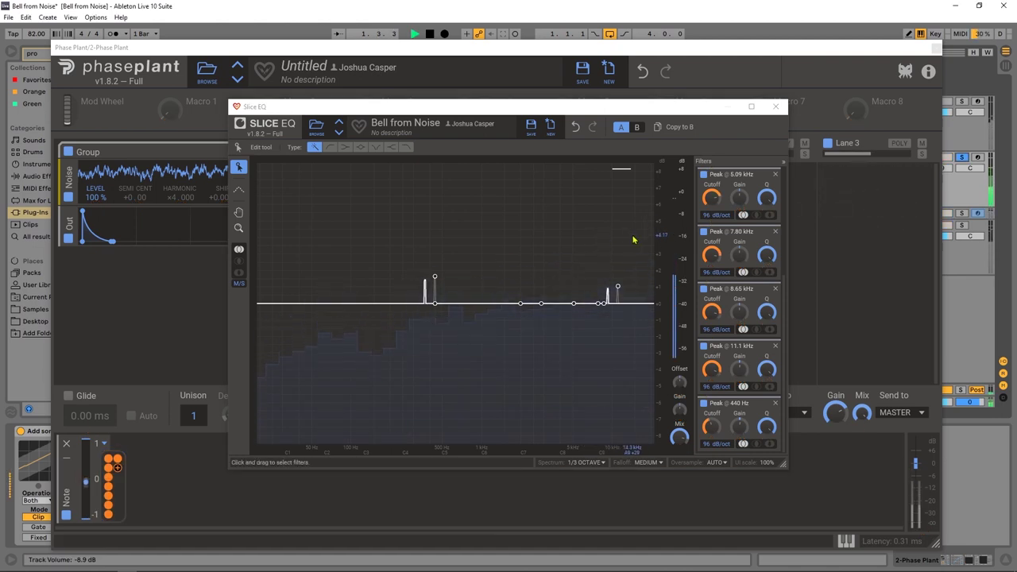
pyautogui.press('space')
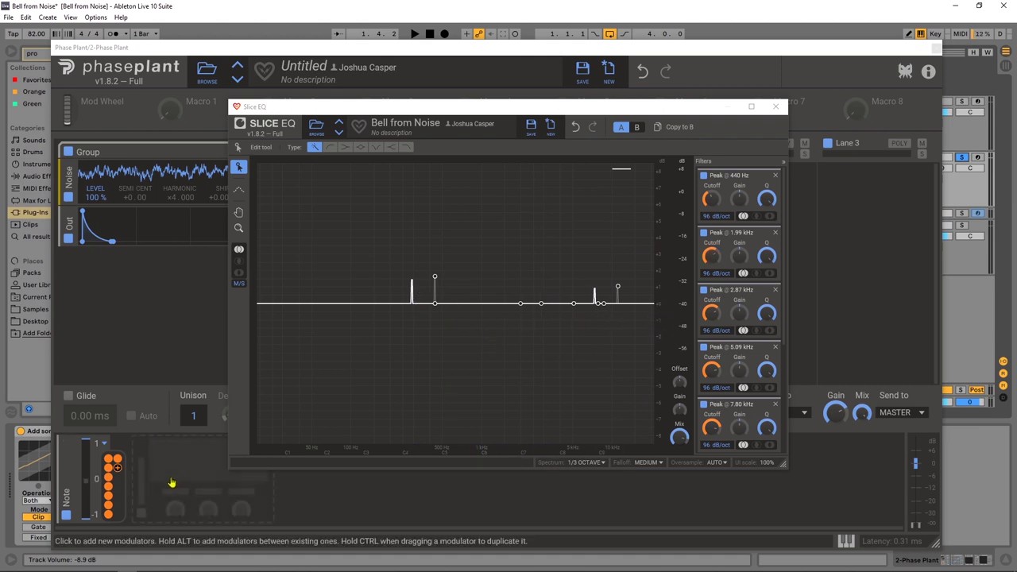
# - Boost the gains of the 440 Hz, 1.99, 2.87, 5.09 and 7.80 kHz peaks
pyautogui.moveTo(740, 207); pyautogui.dragTo(739, 230)
pyautogui.press('space')
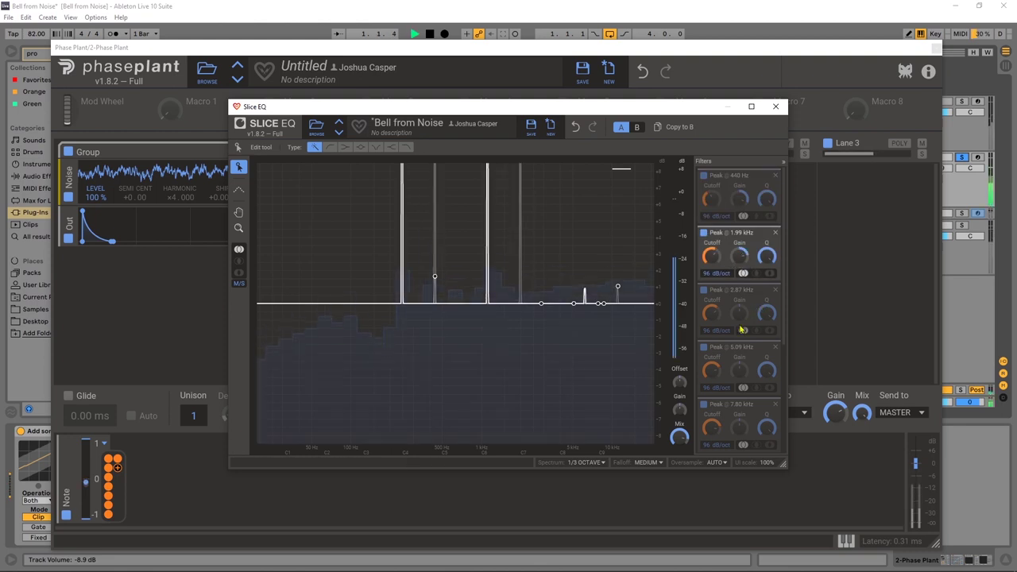
pyautogui.moveTo(740, 314); pyautogui.dragTo(740, 294)
pyautogui.moveTo(740, 371); pyautogui.dragTo(739, 360)
pyautogui.click(720, 430)
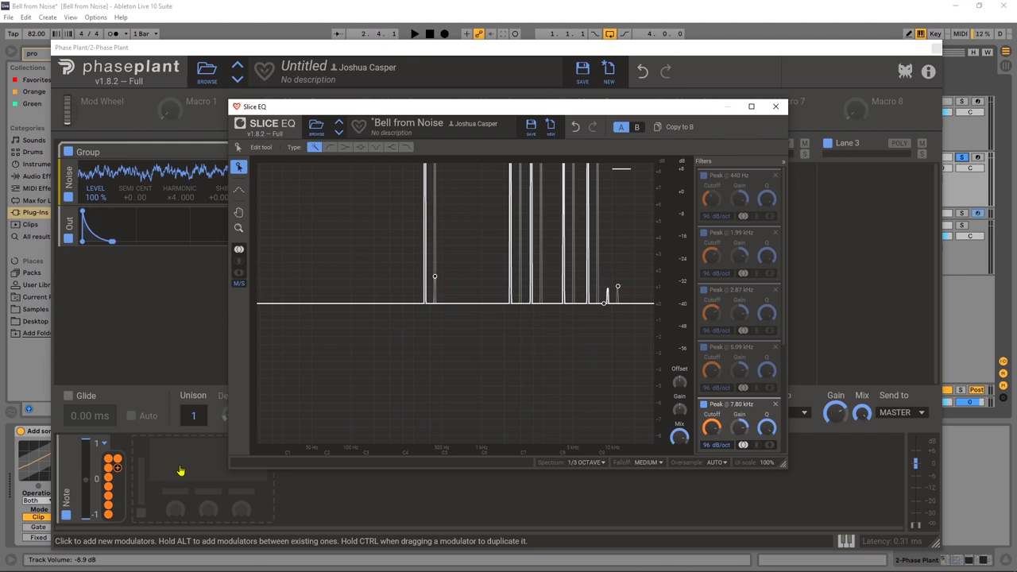
# - Add an Envelope modulator with sustain at 0 % and a shortened release
pyautogui.click(181, 471)
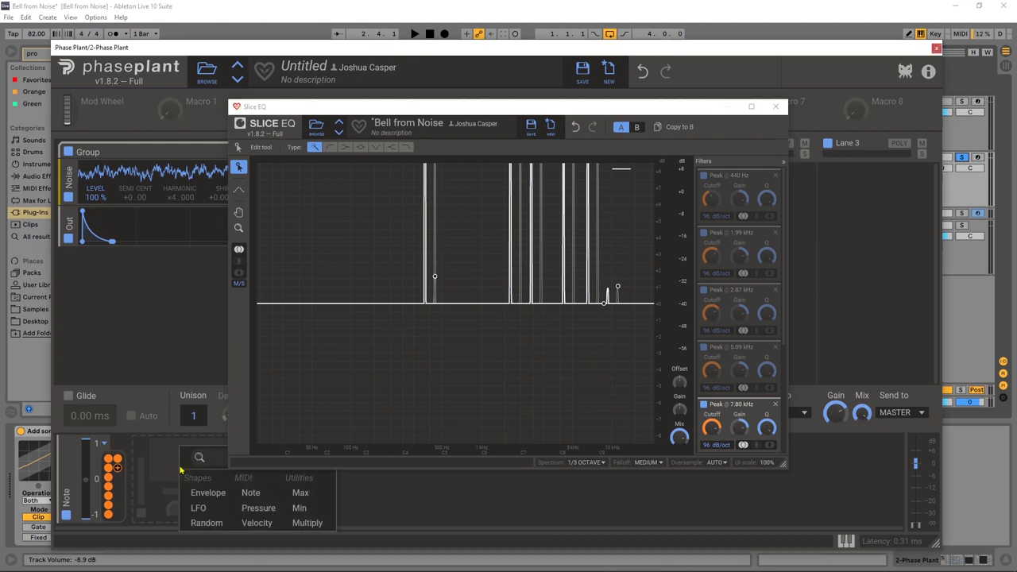
pyautogui.click(205, 492)
pyautogui.moveTo(380, 112); pyautogui.dragTo(467, 63)
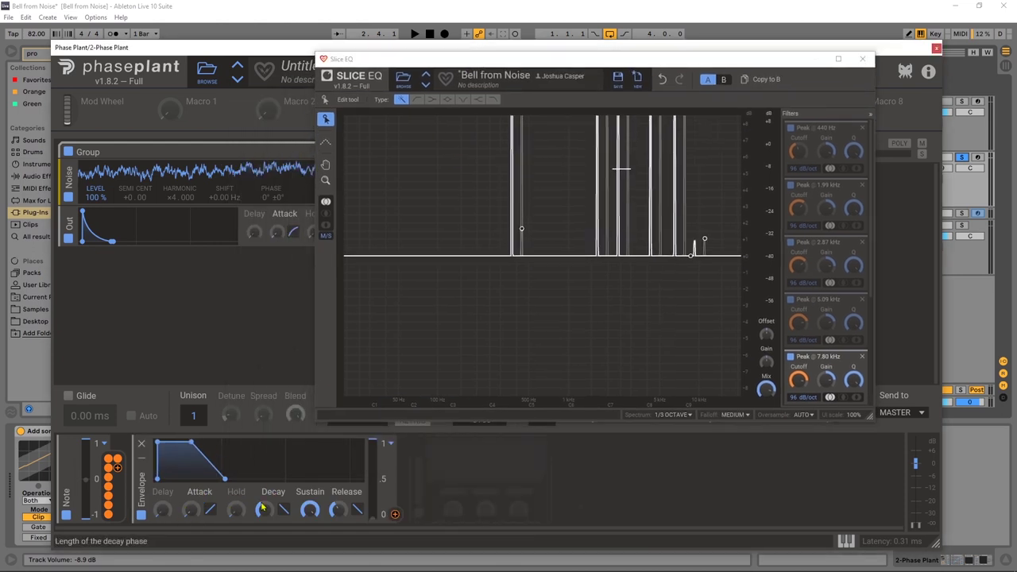
pyautogui.moveTo(314, 505); pyautogui.dragTo(312, 507)
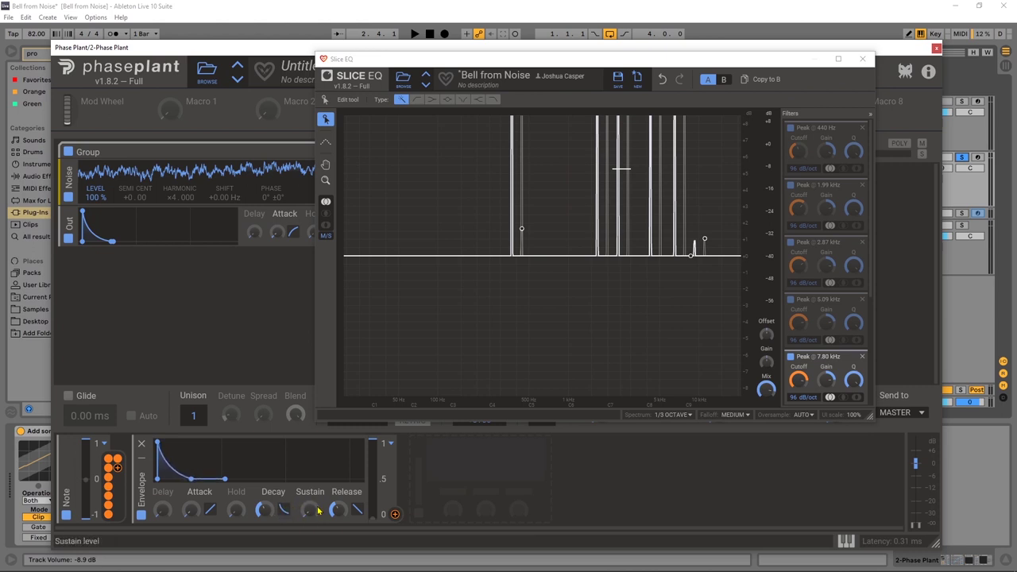
pyautogui.moveTo(337, 510); pyautogui.dragTo(337, 521)
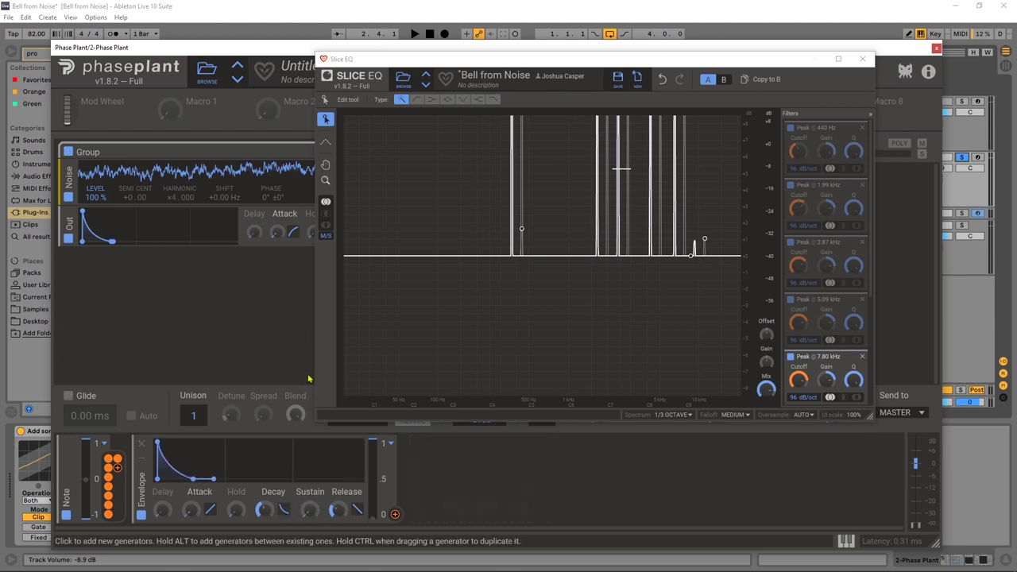
# - Assign the Envelope to the 440 Hz peak's gain and listen to it decay
pyautogui.click(395, 514)
pyautogui.click(395, 514)
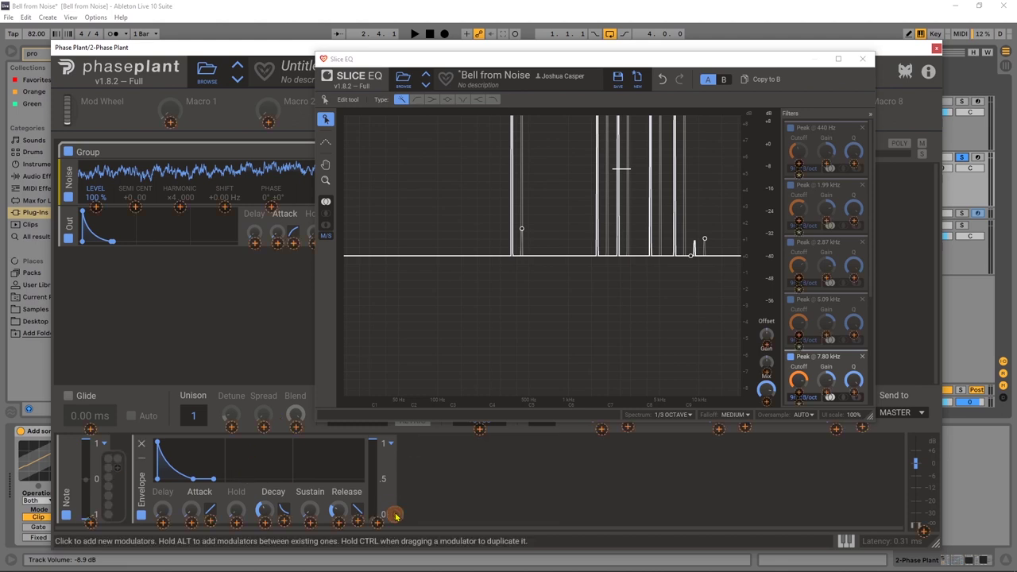
pyautogui.click(395, 514)
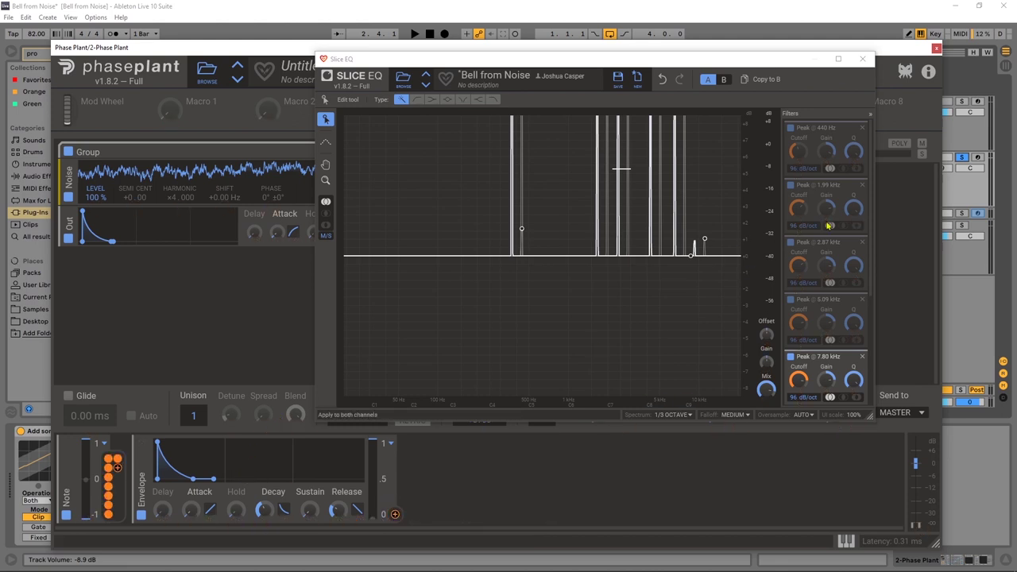
pyautogui.click(393, 514)
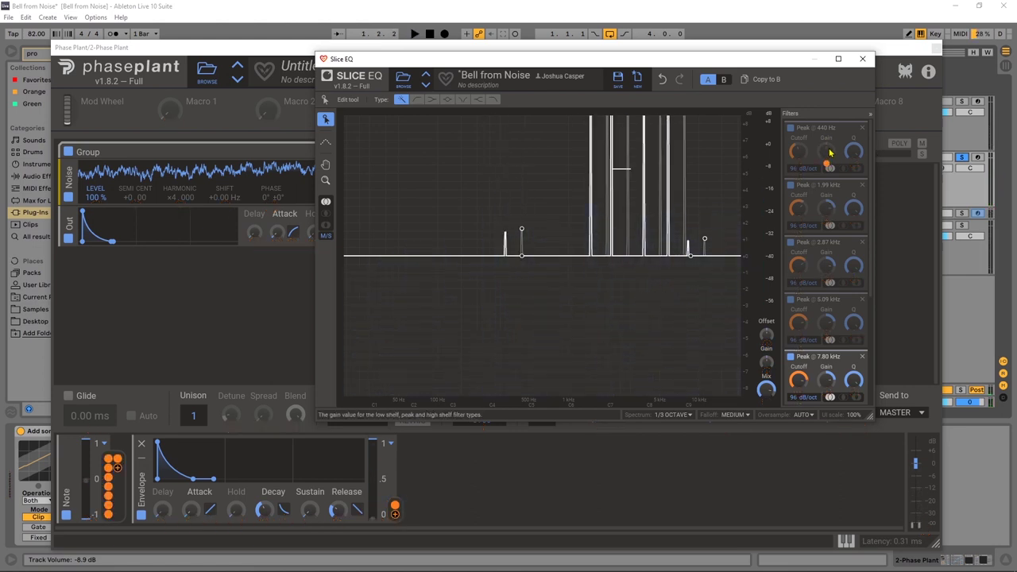
pyautogui.press('space')
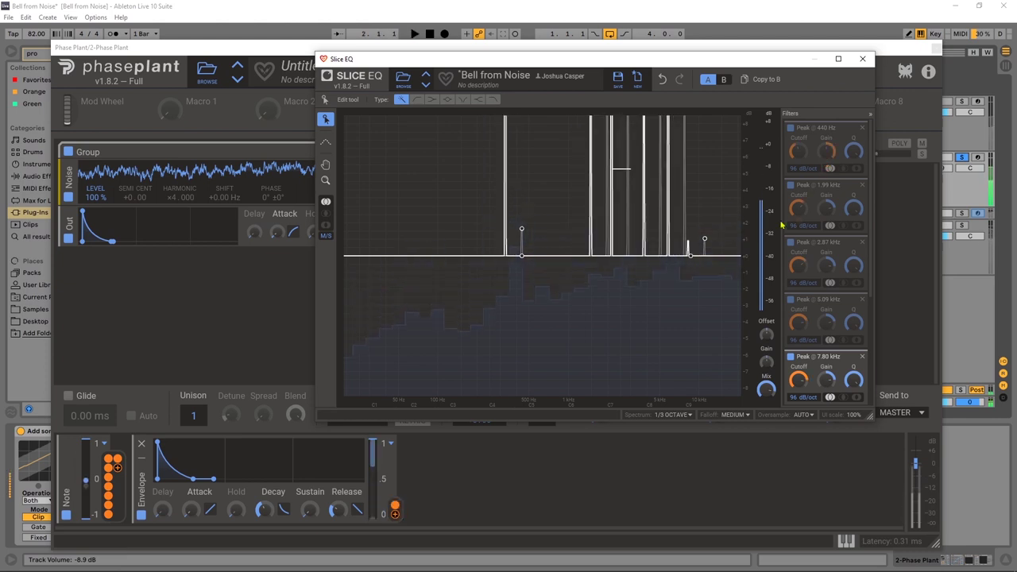
pyautogui.press('space')
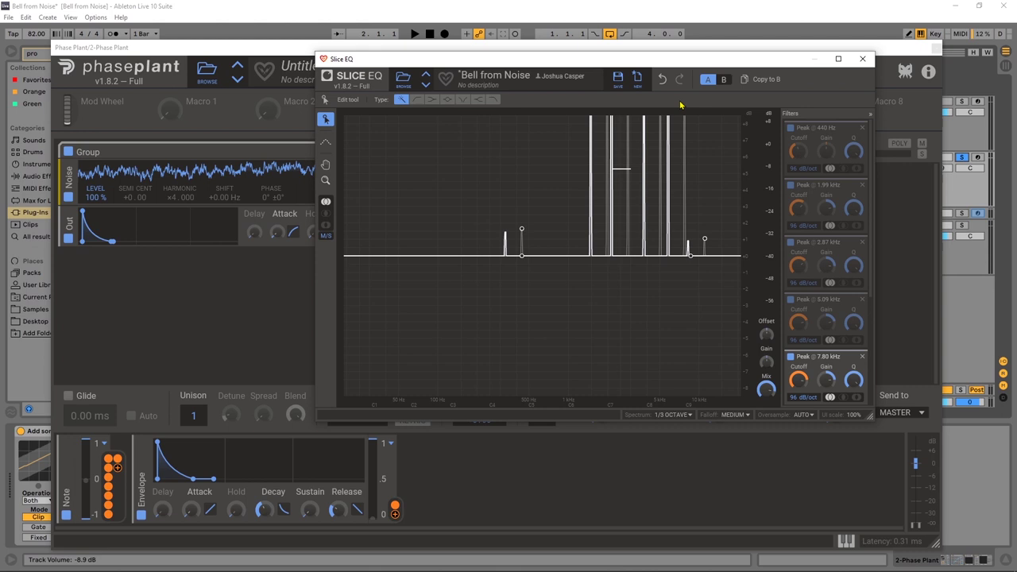
# - Route the Envelope to the 1.99 kHz (91 %), 2.87 kHz and 8.65 kHz (30 %) peak gains
pyautogui.click(395, 513)
pyautogui.click(826, 222)
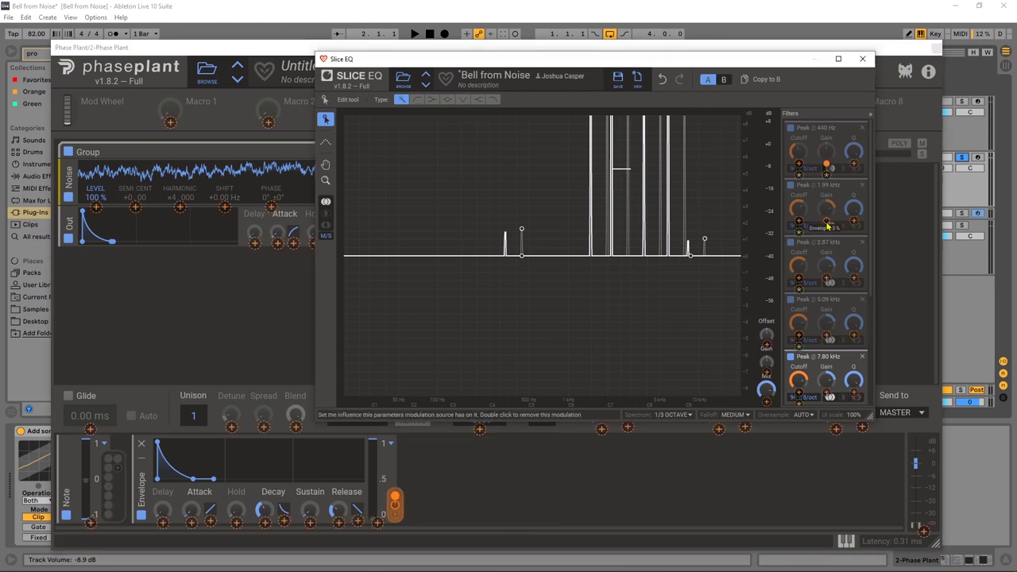
pyautogui.moveTo(826, 221)
pyautogui.mouseDown()
pyautogui.moveTo(827, 190)
pyautogui.moveTo(827, 222)
pyautogui.mouseUp()
pyautogui.click(829, 268)
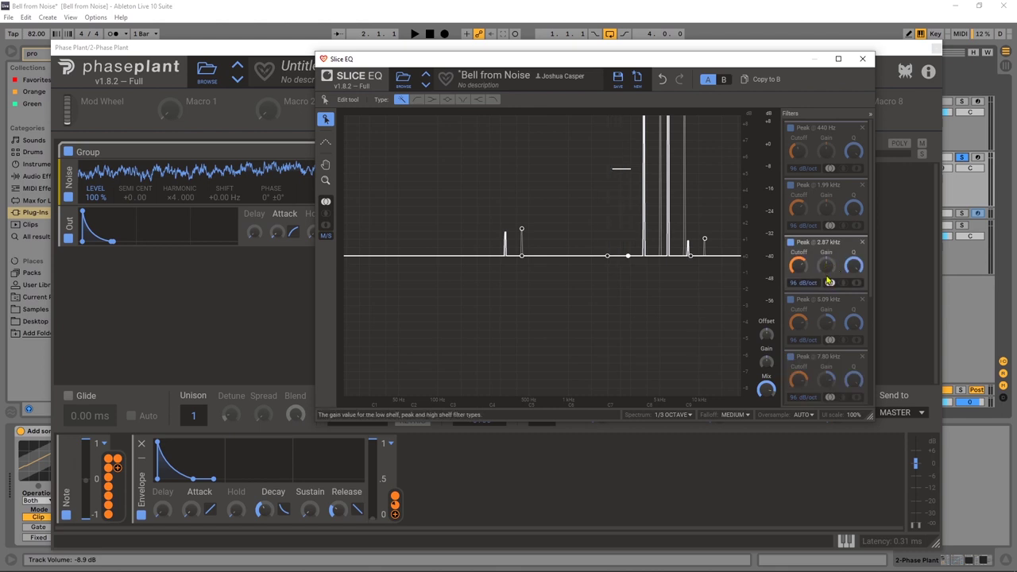
pyautogui.moveTo(395, 499); pyautogui.dragTo(827, 280)
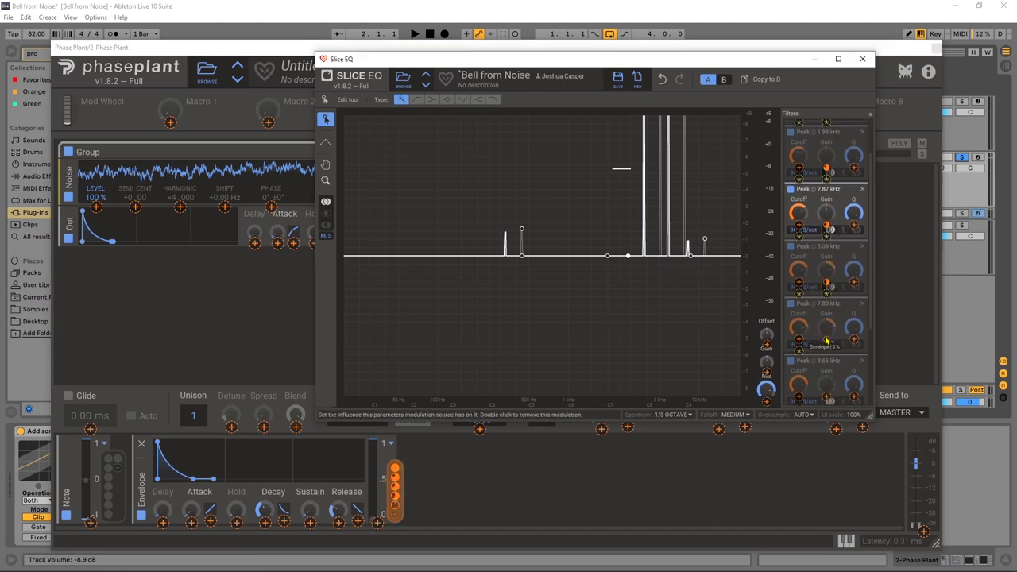
pyautogui.scroll(-3, 827, 292)
pyautogui.moveTo(826, 348); pyautogui.dragTo(826, 344)
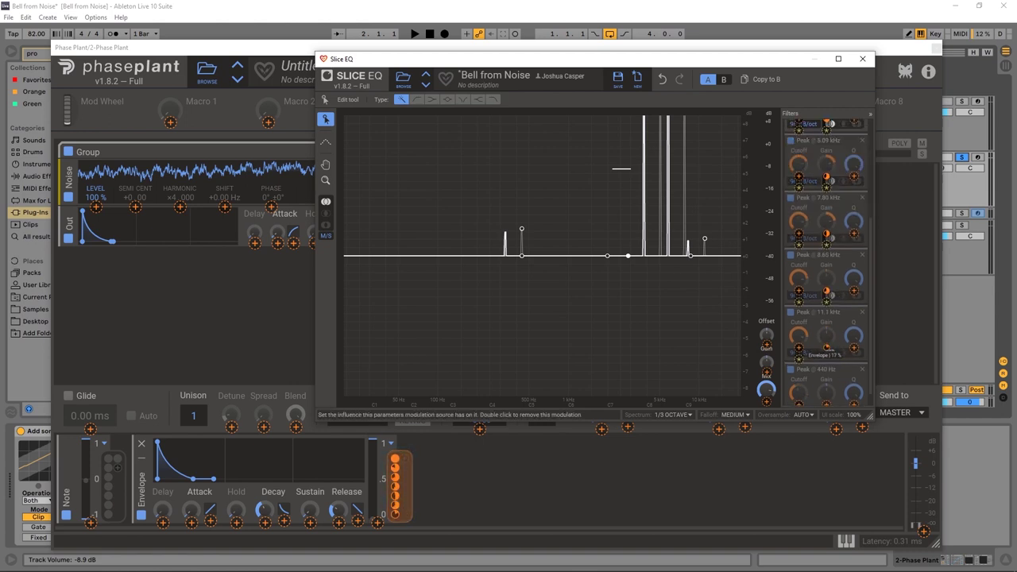
# - Audition the envelope-modulated peaks and close the Slice EQ window
pyautogui.scroll(-2, 826, 366)
pyautogui.press('space')
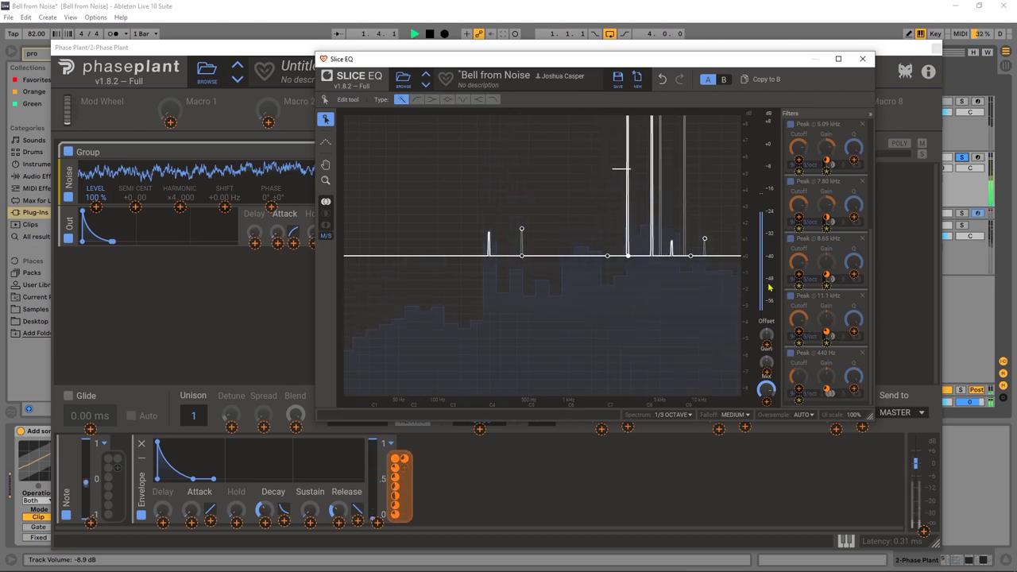
pyautogui.press('space')
pyautogui.scroll(2, 826, 209)
pyautogui.scroll(2, 830, 209)
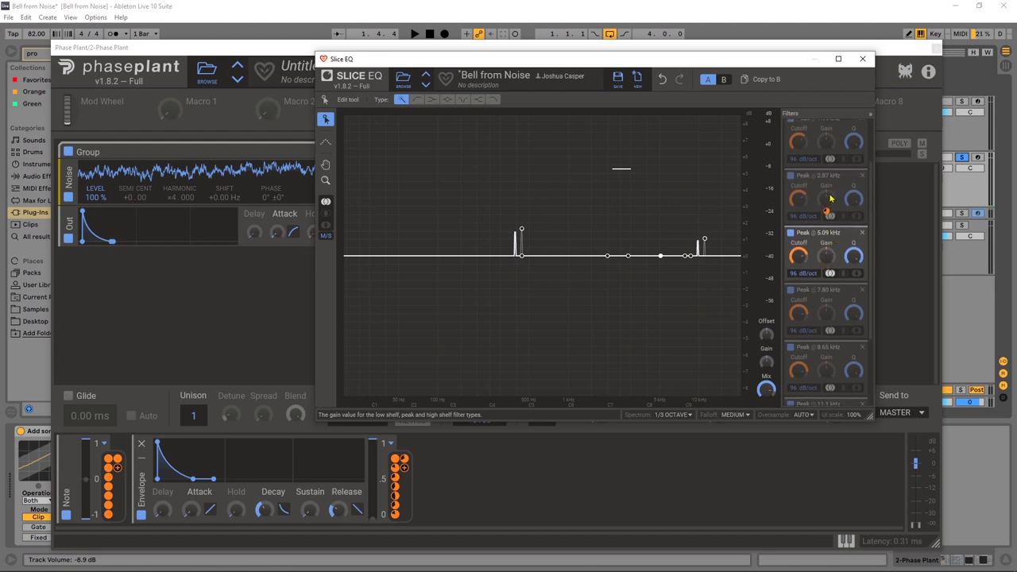
pyautogui.press('space')
pyautogui.scroll(-2, 853, 347)
pyautogui.scroll(-2, 853, 347)
pyautogui.press('space')
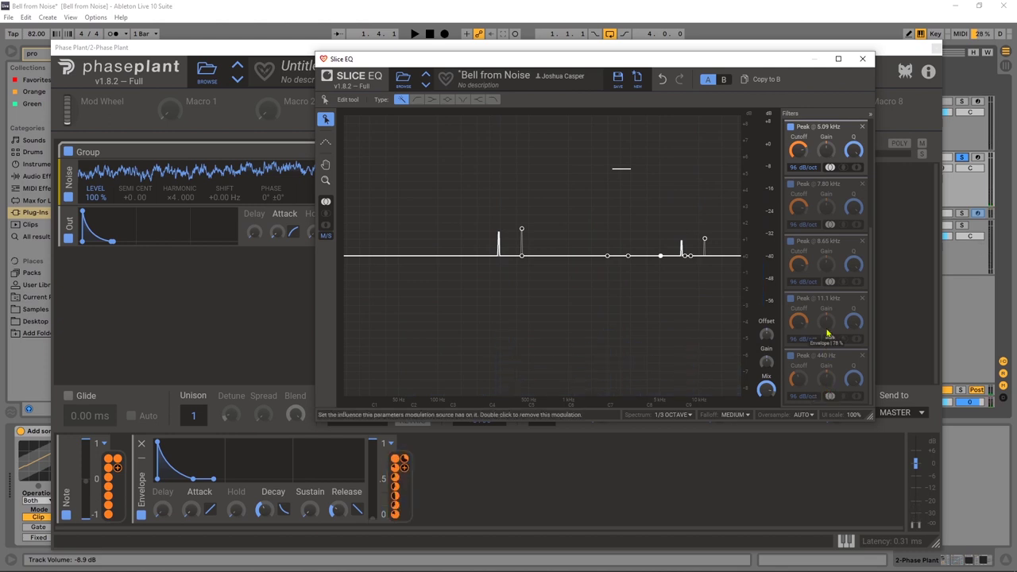
pyautogui.press('space')
pyautogui.press('space')
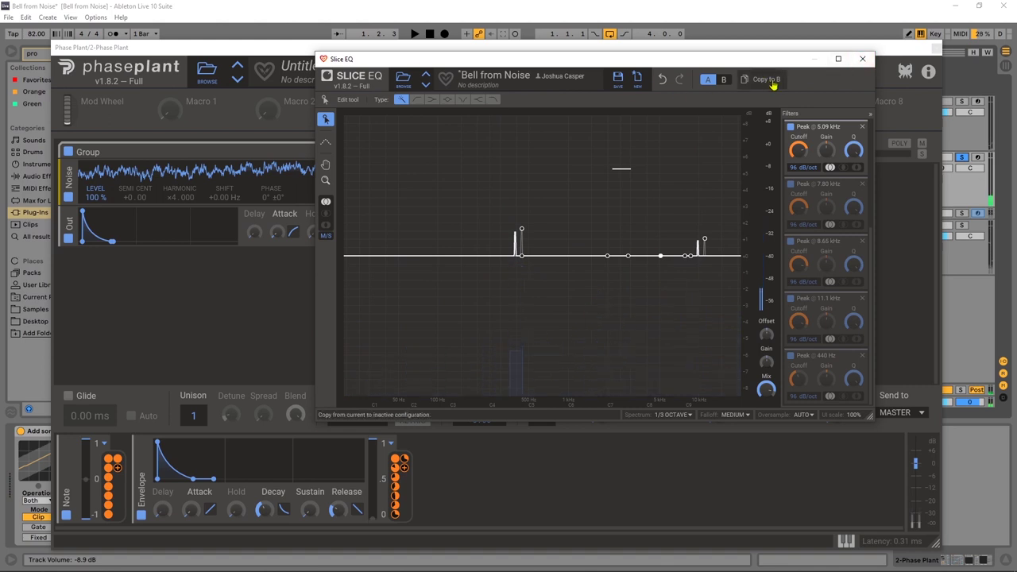
pyautogui.click(863, 59)
# - Shorten the noise generator's output decay to a brief burst
pyautogui.press('space')
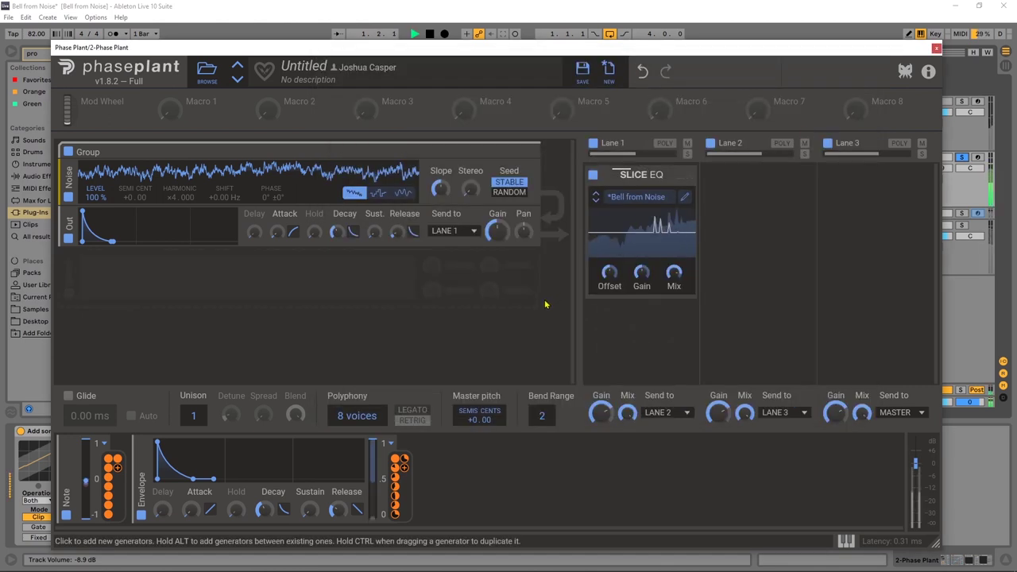
pyautogui.press('space')
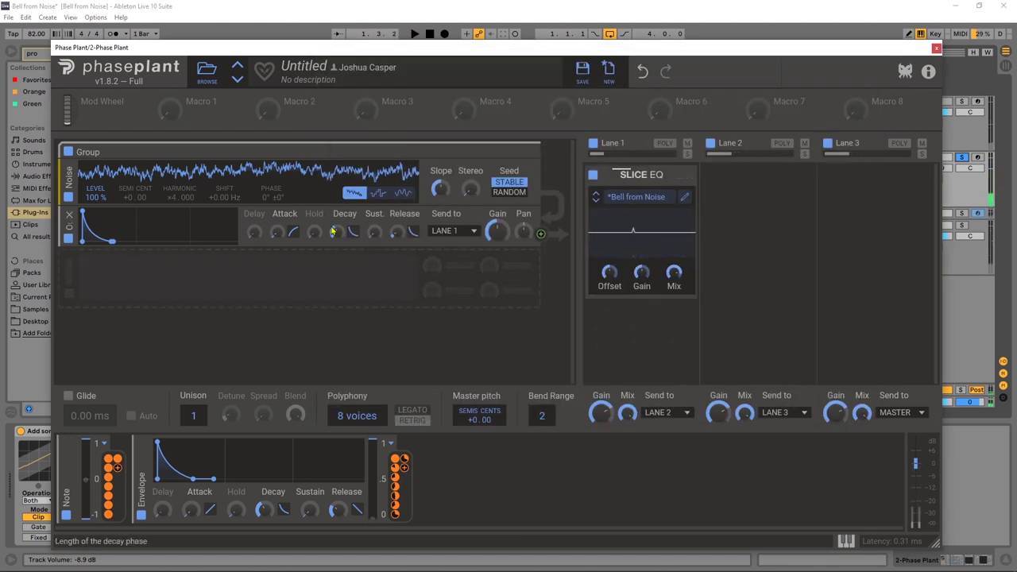
pyautogui.moveTo(333, 231); pyautogui.dragTo(333, 232)
pyautogui.press('space')
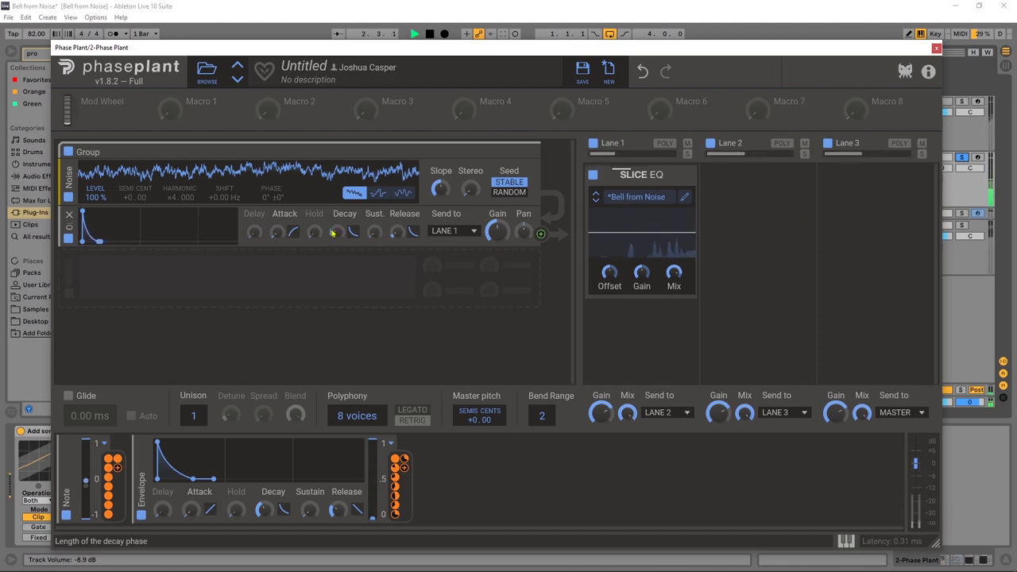
pyautogui.press('space')
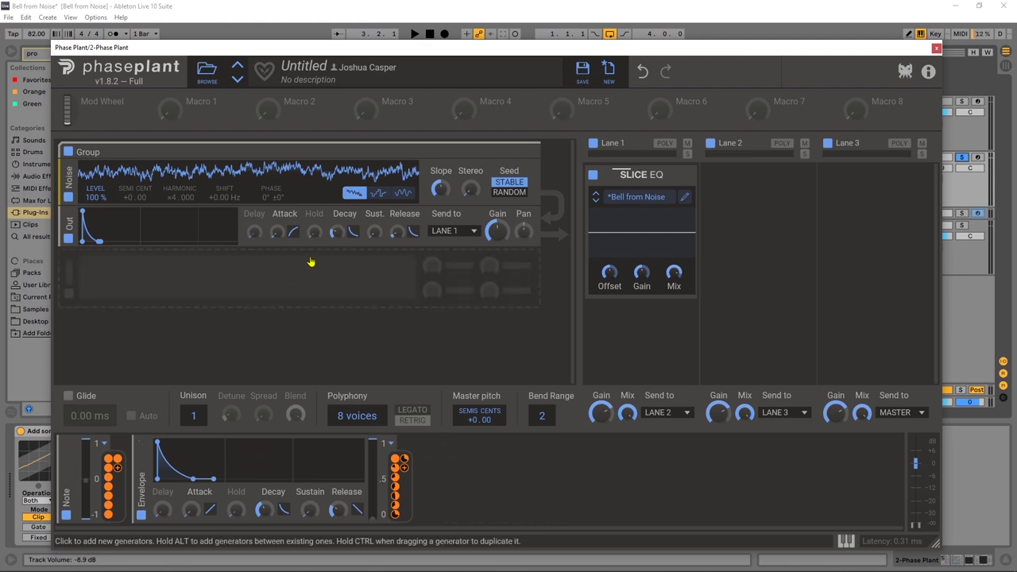
# - Lengthen the Envelope modulator's decay to 443 ms and audition the result
pyautogui.press('space')
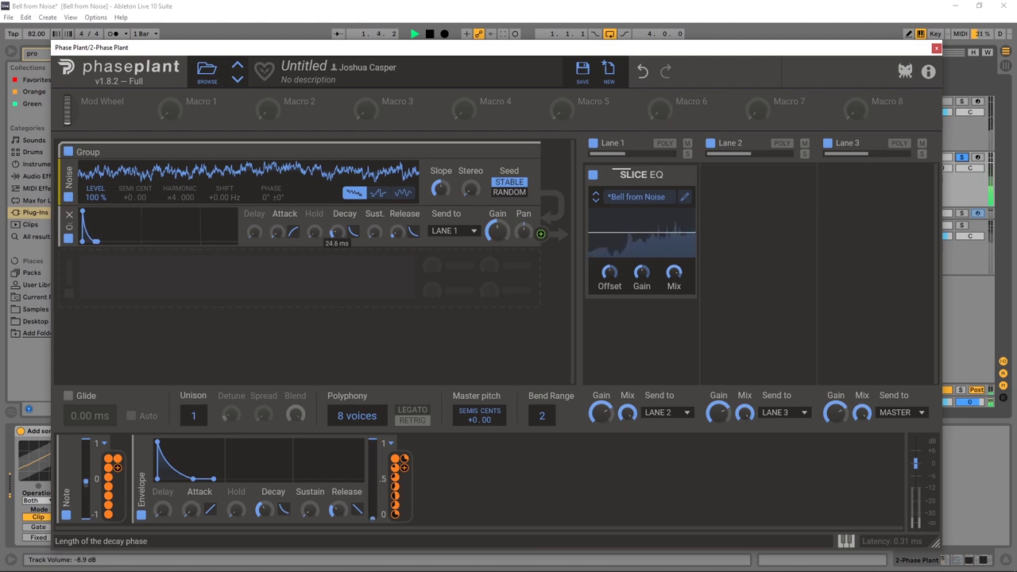
pyautogui.press('space')
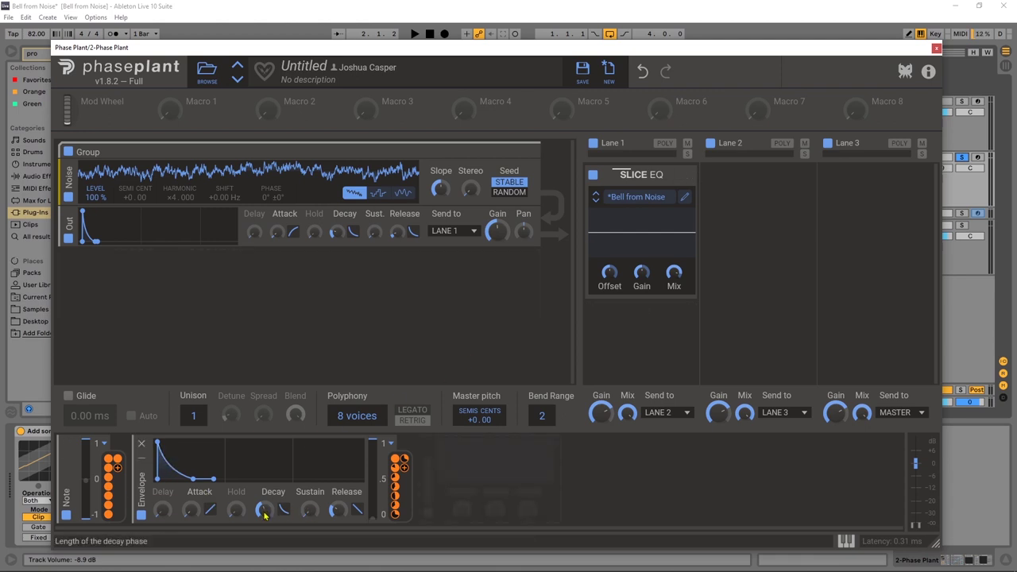
pyautogui.press('space')
pyautogui.moveTo(264, 515); pyautogui.dragTo(238, 537)
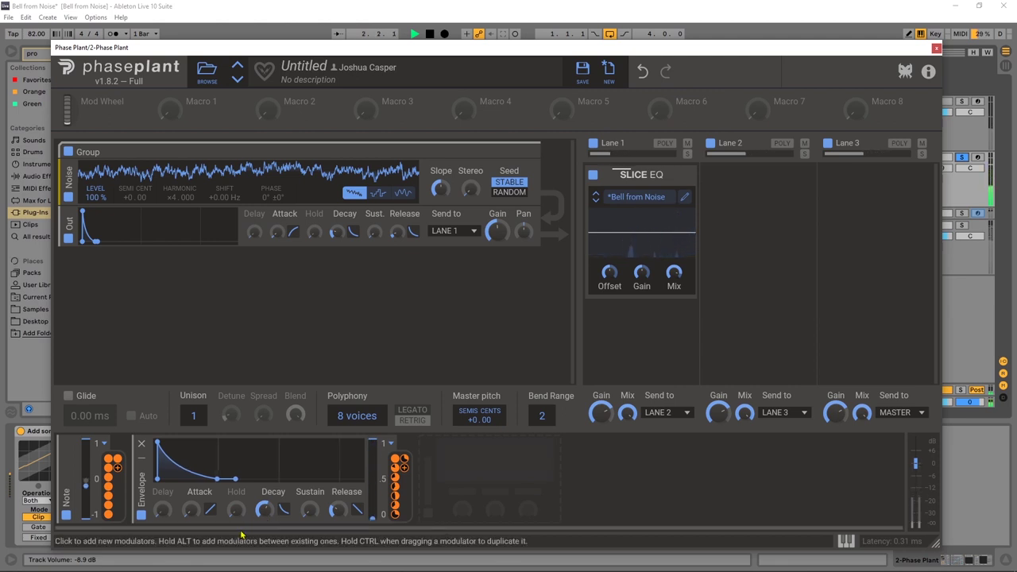
pyautogui.press('space')
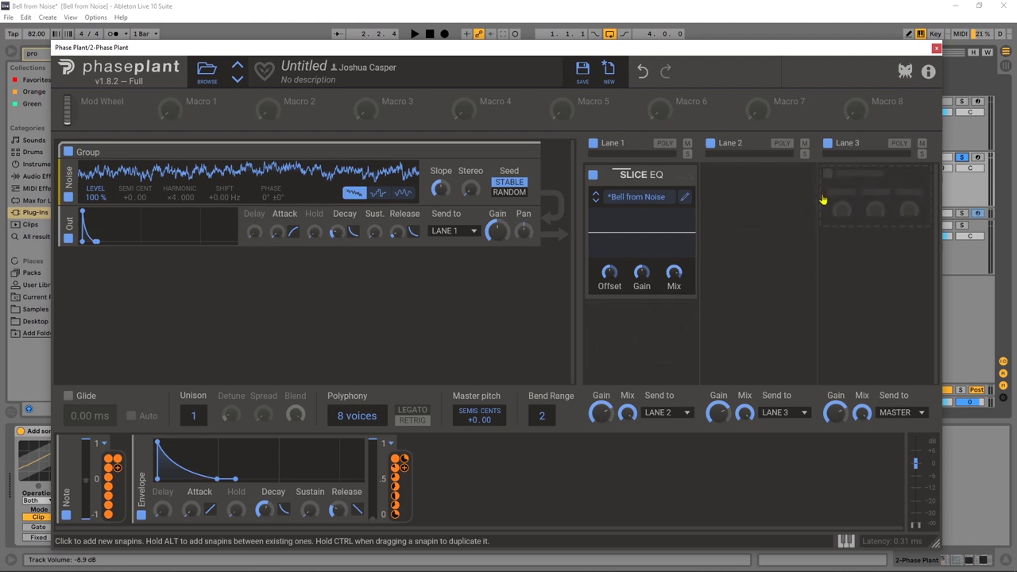
# - Add a Transient Shaper ahead of Slice EQ in Lane 1 and audition it
pyautogui.click(643, 330)
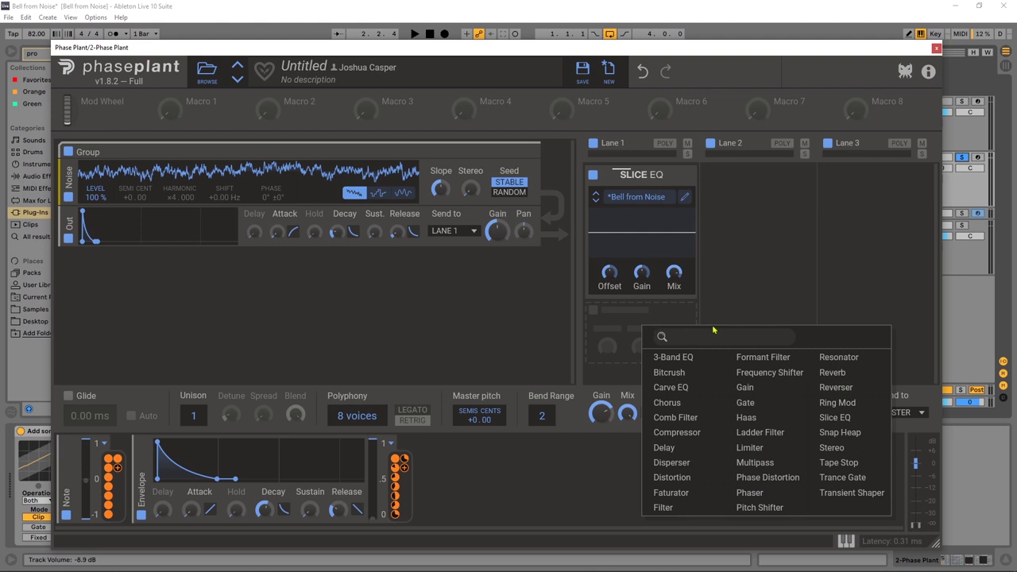
pyautogui.click(833, 494)
pyautogui.moveTo(635, 374); pyautogui.dragTo(635, 175)
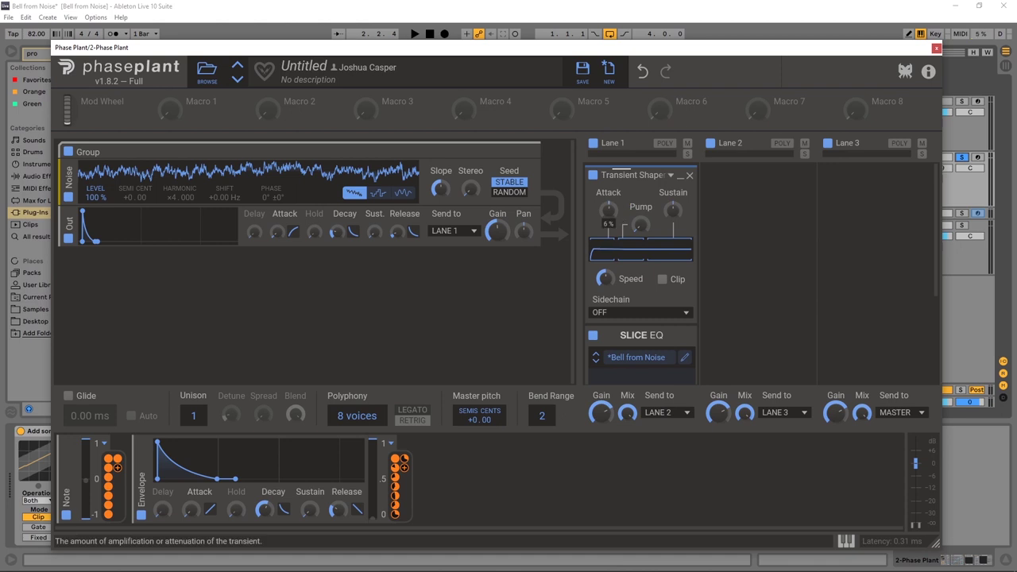
pyautogui.press('space')
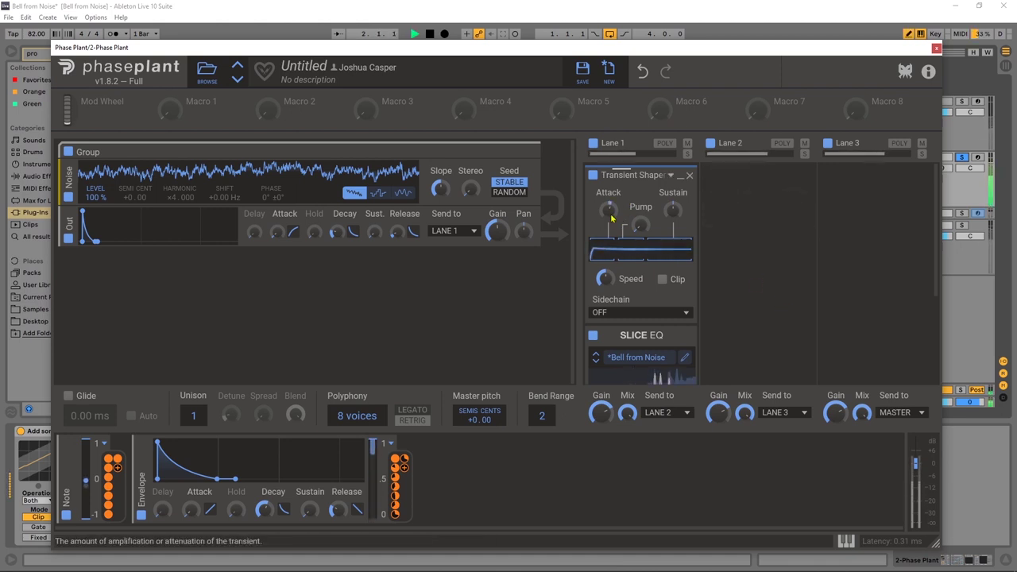
pyautogui.press('space')
# - Add a Velocity modulator driving the Transient Shaper's Attack, and audition
pyautogui.click(469, 457)
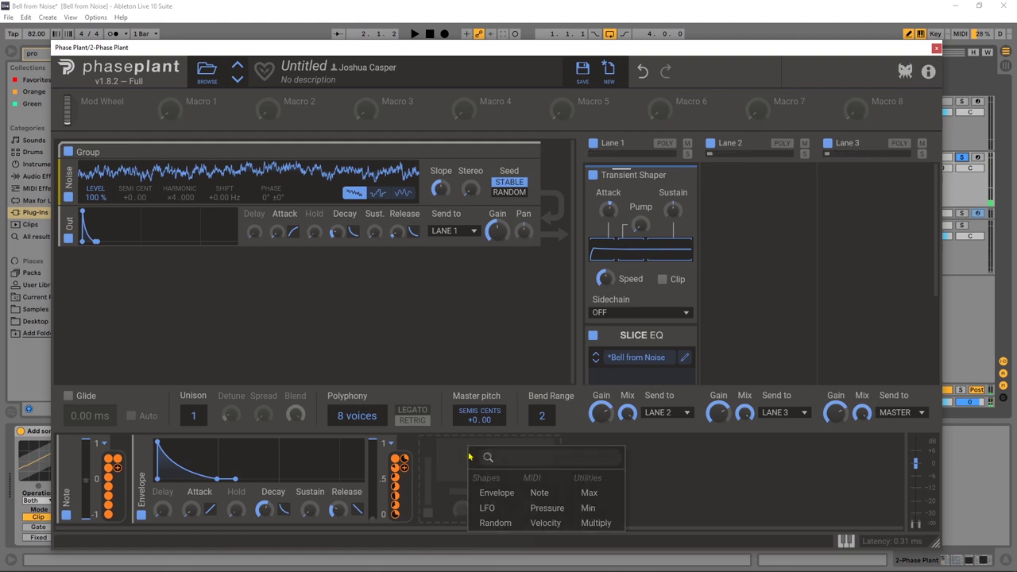
pyautogui.click(545, 523)
pyautogui.moveTo(470, 517); pyautogui.dragTo(610, 215)
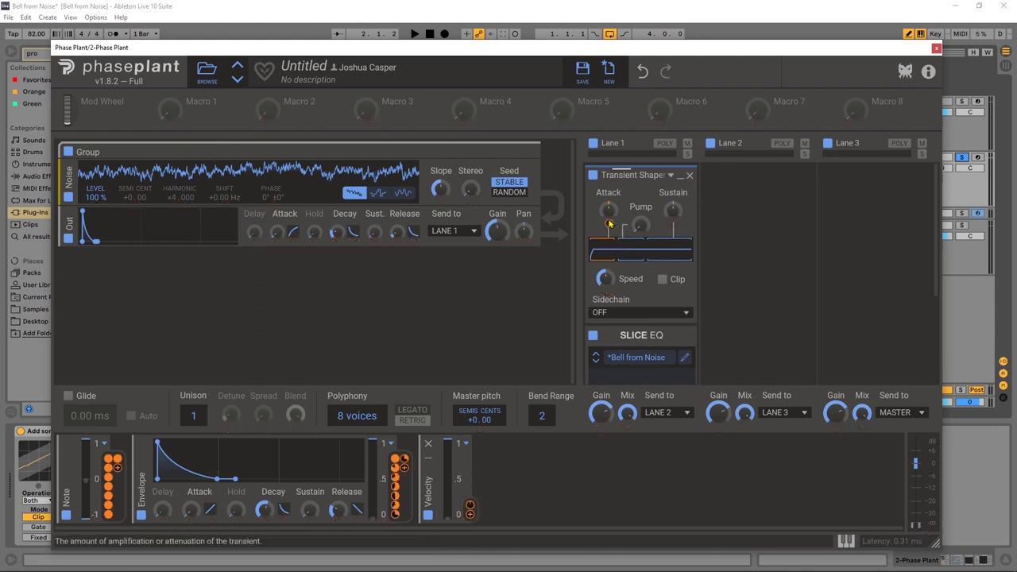
pyautogui.moveTo(609, 224)
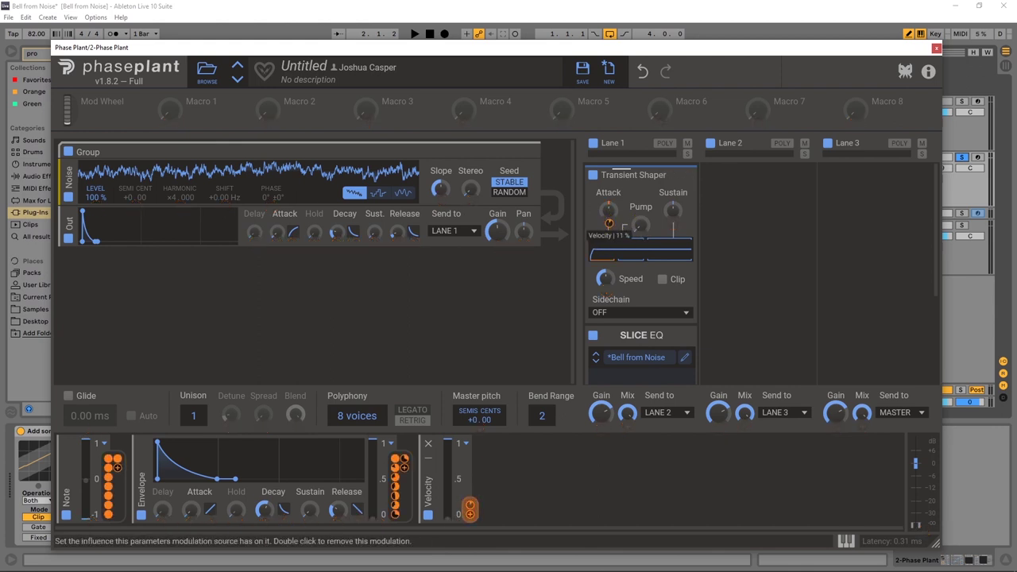
pyautogui.press('space')
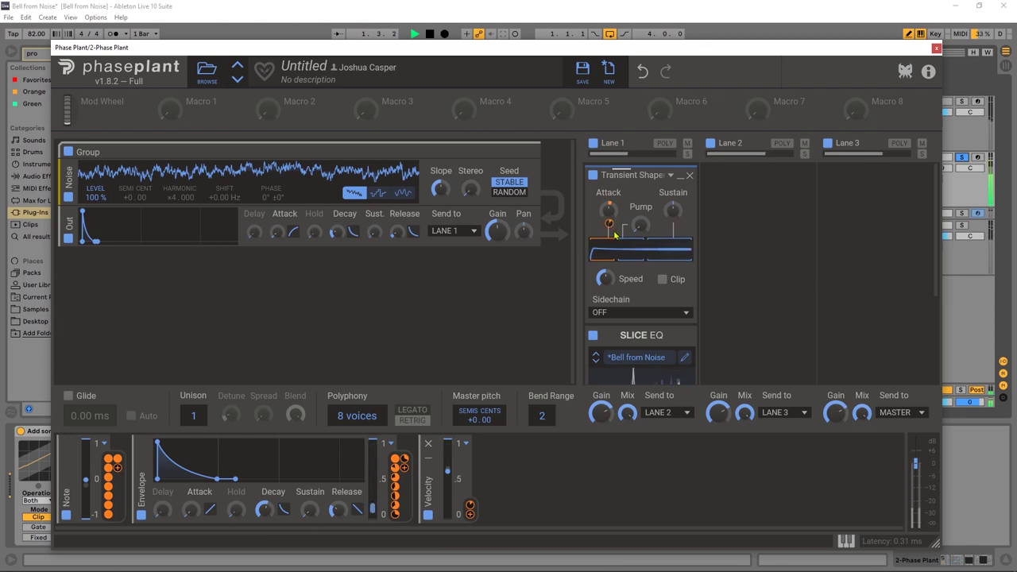
pyautogui.press('space')
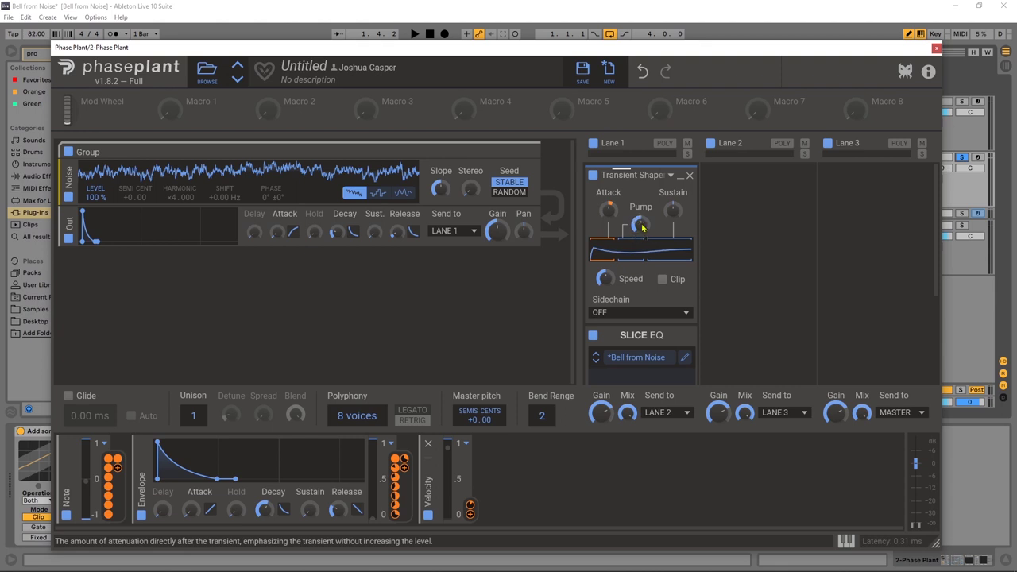
pyautogui.press('space')
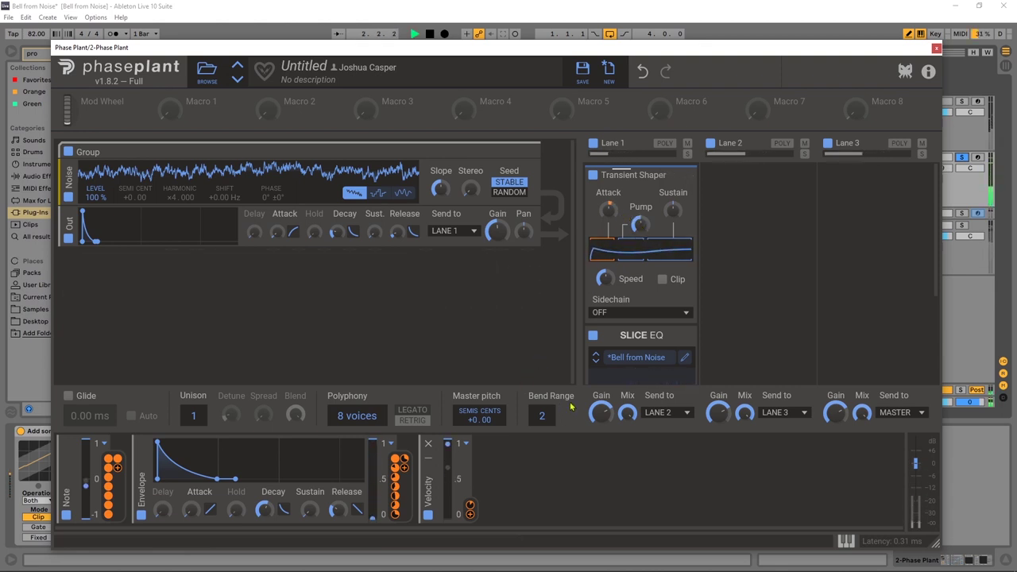
pyautogui.press('space')
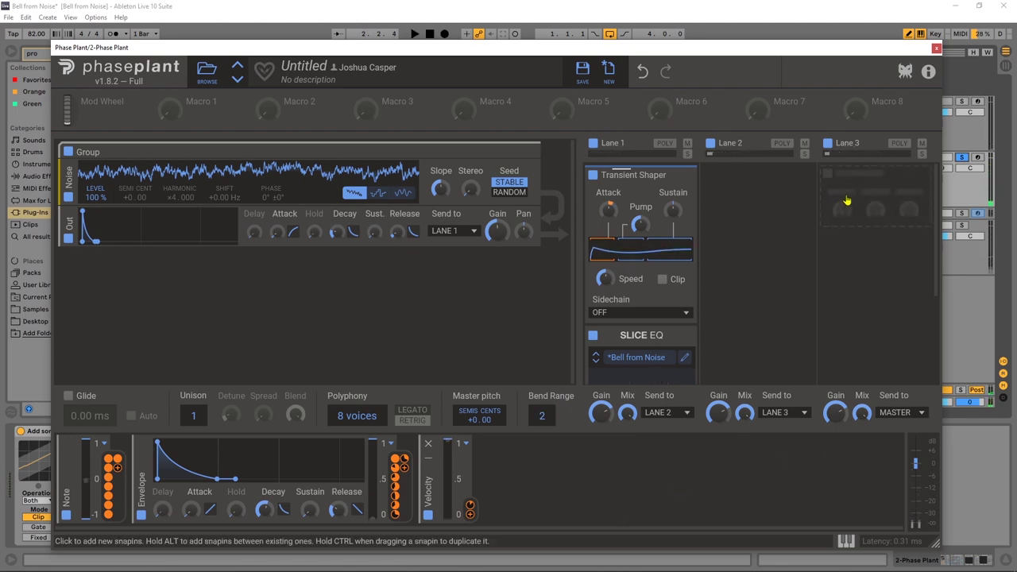
# - Add a Filter followed by a Limiter to Lane 3
pyautogui.click(873, 191)
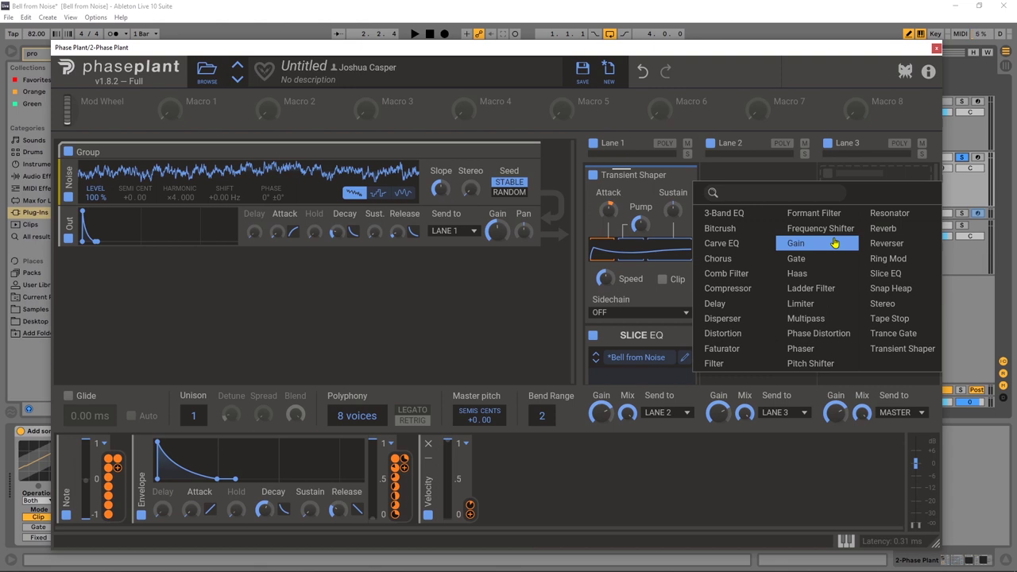
pyautogui.click(728, 364)
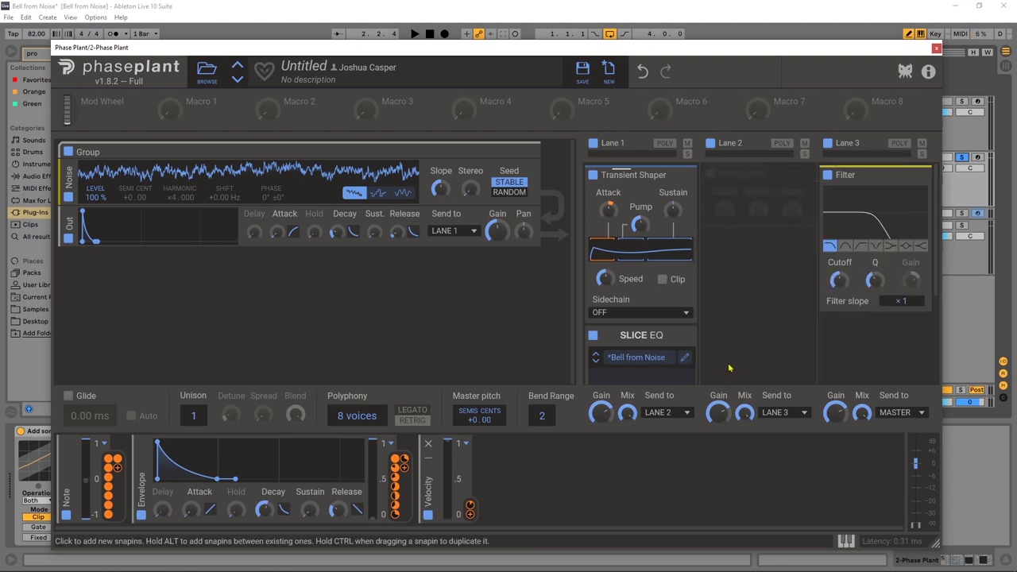
pyautogui.click(865, 349)
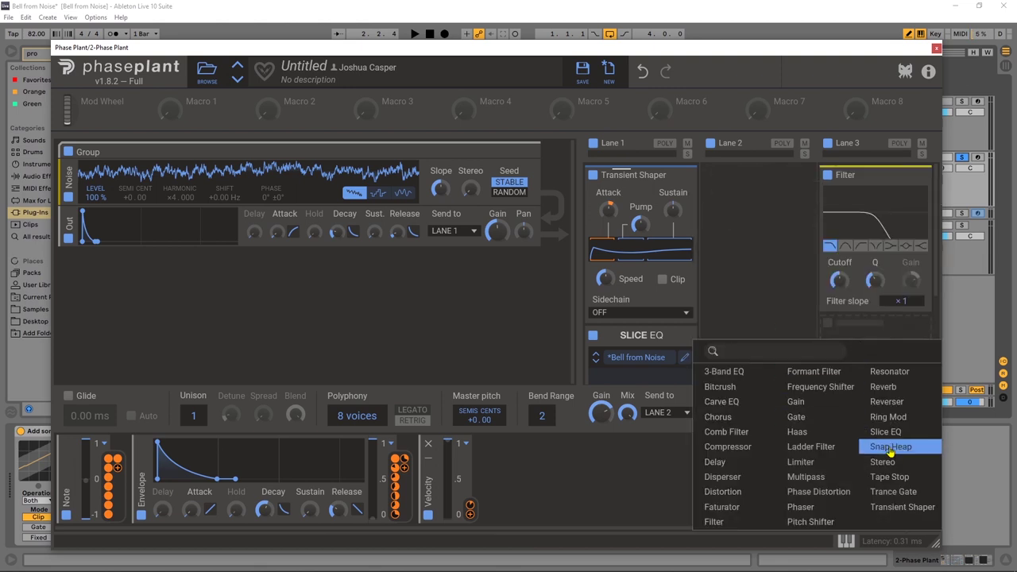
pyautogui.click(817, 462)
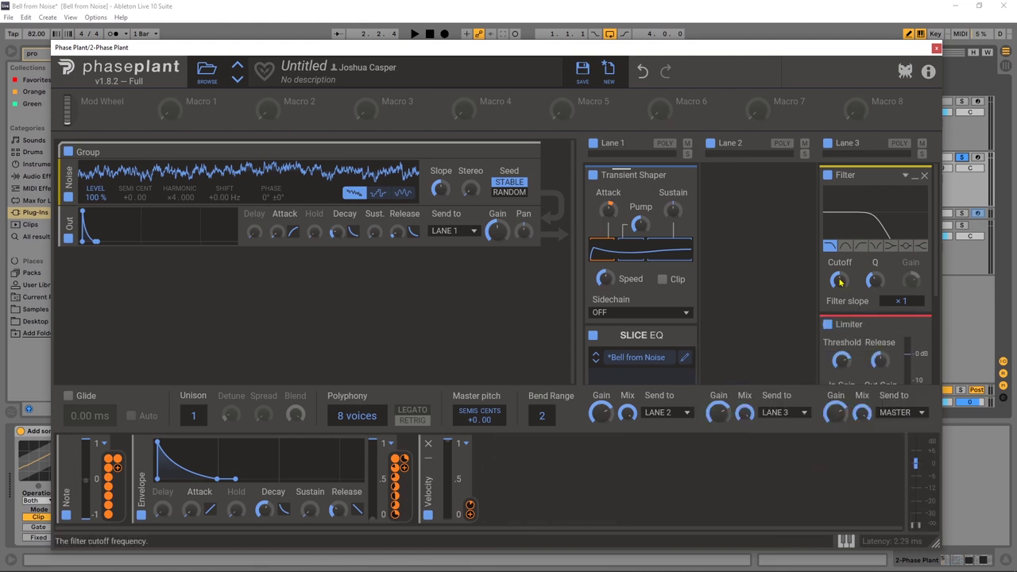
# - Raise the Filter cutoff to about 14.3 kHz and route Velocity to it
pyautogui.moveTo(839, 280); pyautogui.dragTo(839, 253)
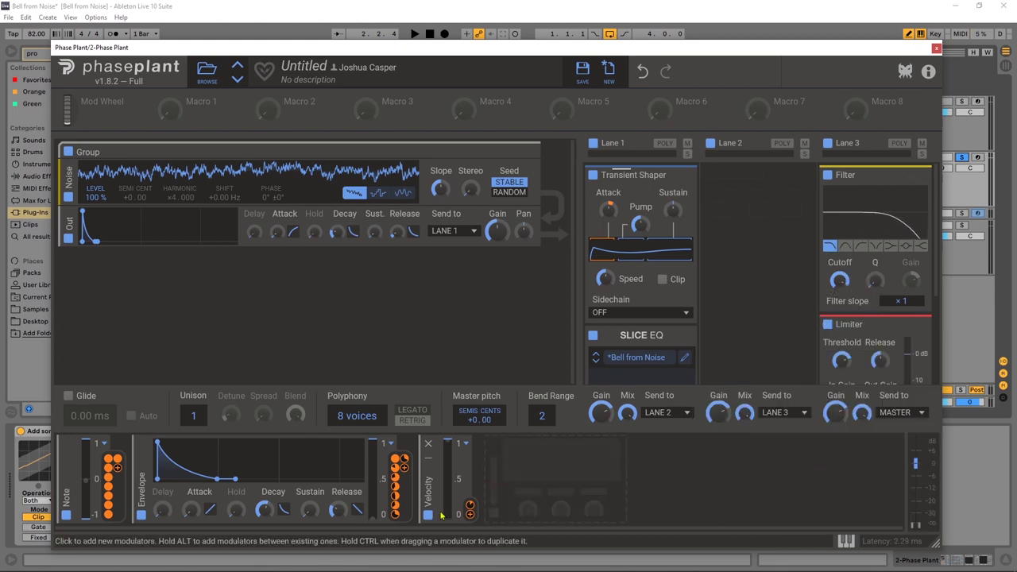
pyautogui.moveTo(469, 515); pyautogui.dragTo(841, 289)
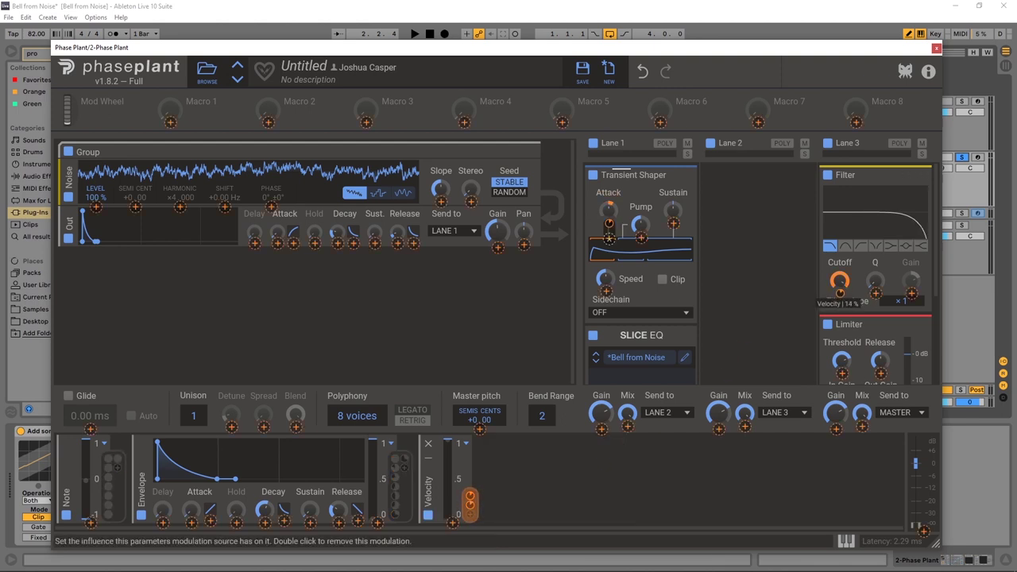
pyautogui.press('space')
pyautogui.scroll(3, 840, 292)
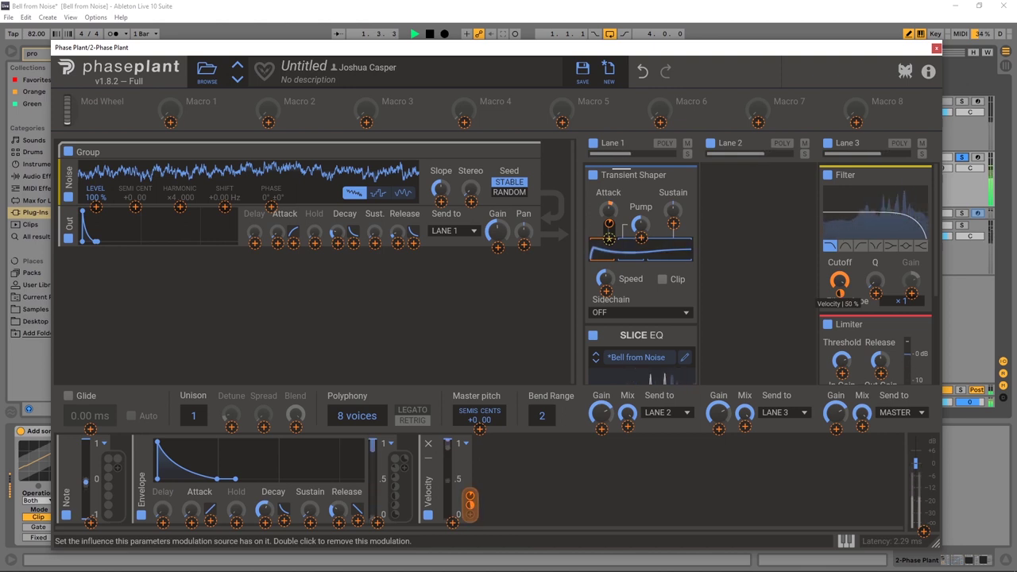
pyautogui.scroll(-3, 840, 296)
pyautogui.press('space')
pyautogui.press('space')
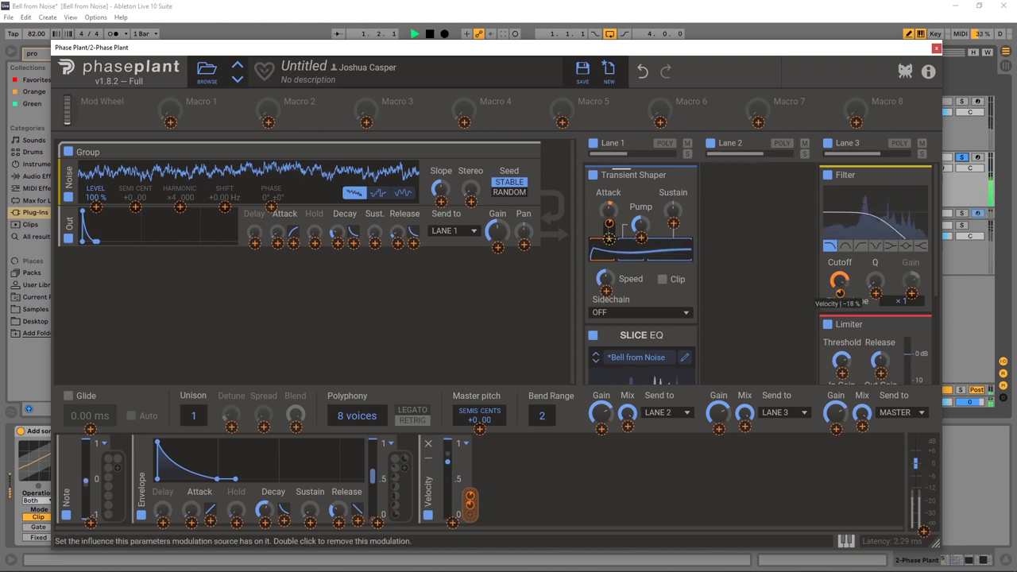
# - Adjust the Velocity modulation depth on the Filter cutoff
pyautogui.scroll(3, 840, 293)
pyautogui.scroll(1, 841, 292)
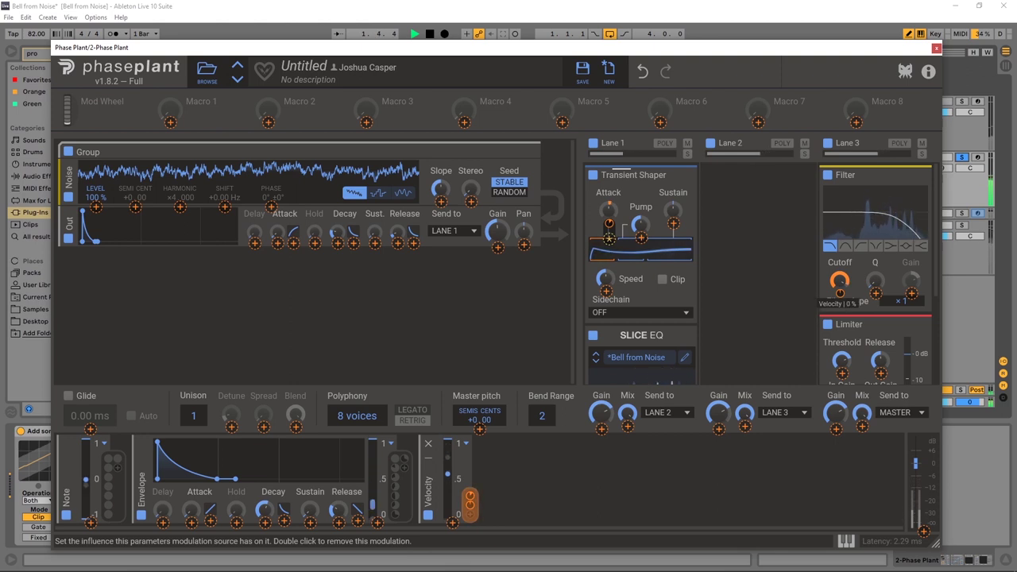
pyautogui.click(841, 292)
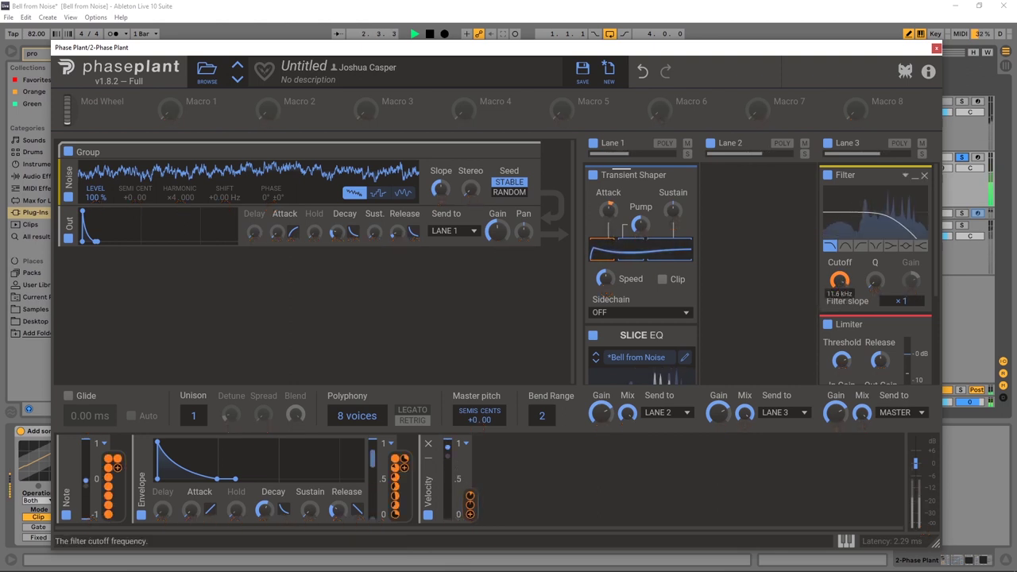
pyautogui.scroll(6, 841, 293)
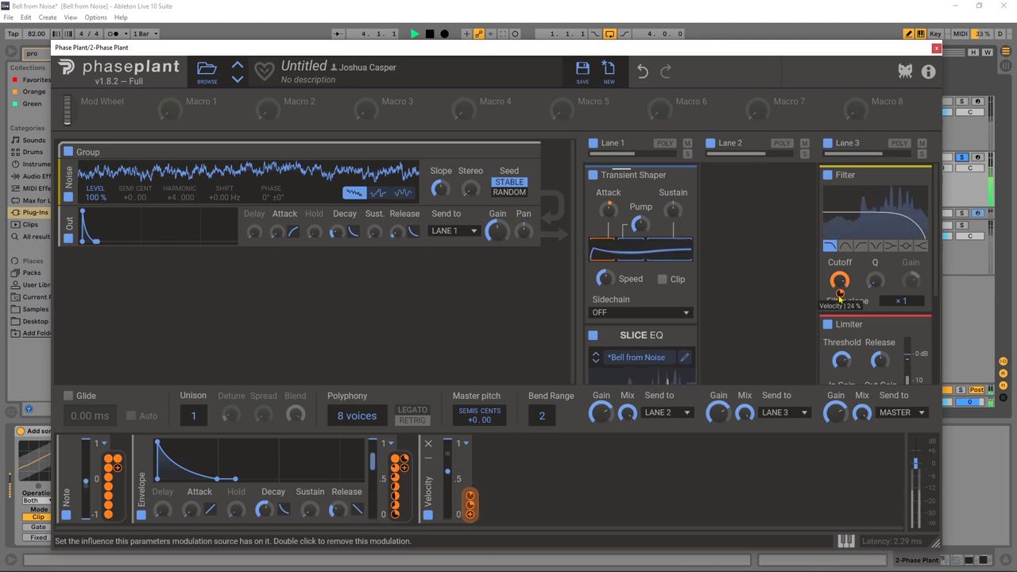
pyautogui.scroll(-3, 839, 282)
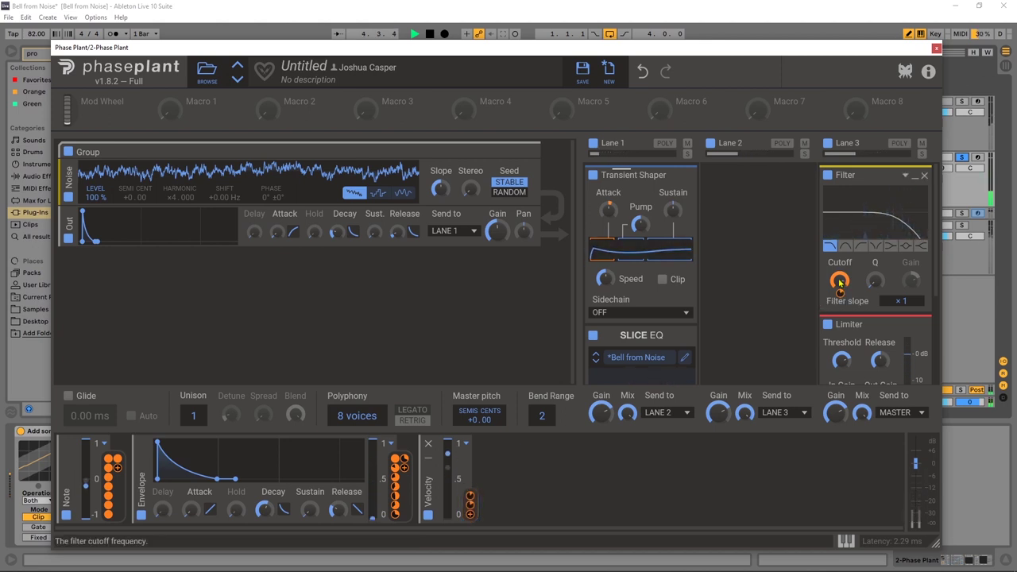
pyautogui.scroll(-3, 840, 292)
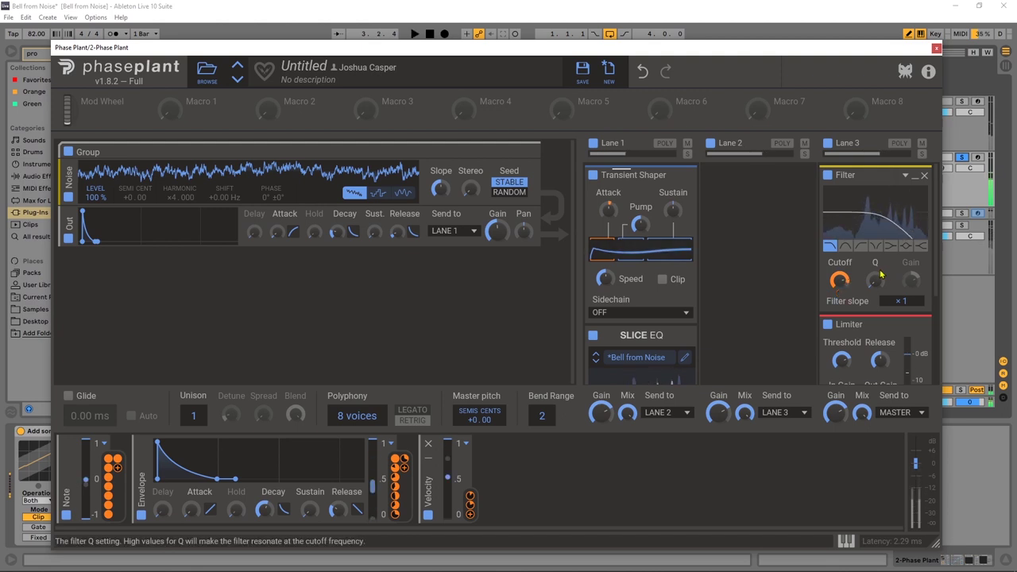
pyautogui.scroll(-4, 780, 279)
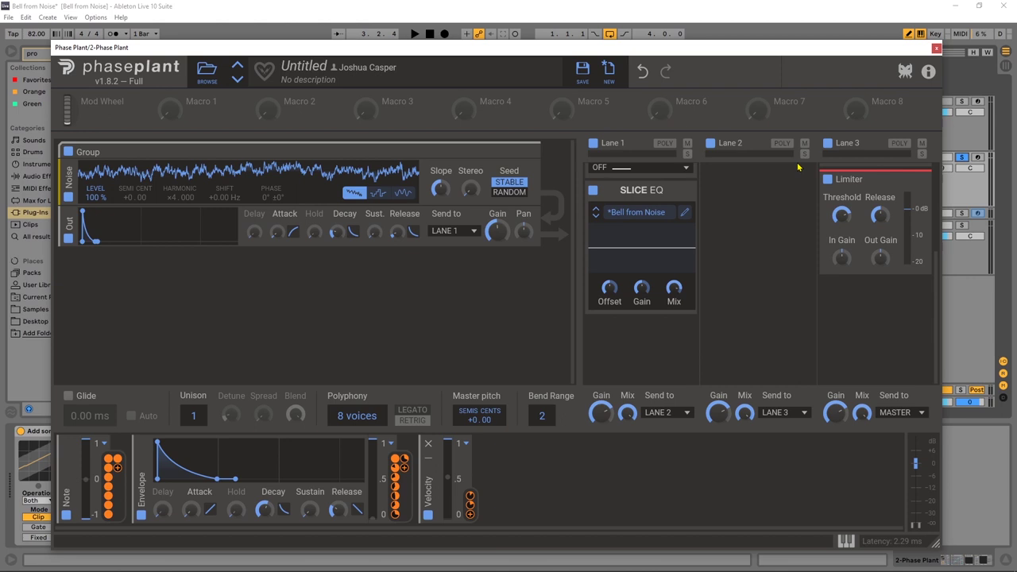
pyautogui.click(975, 173)
pyautogui.press('space')
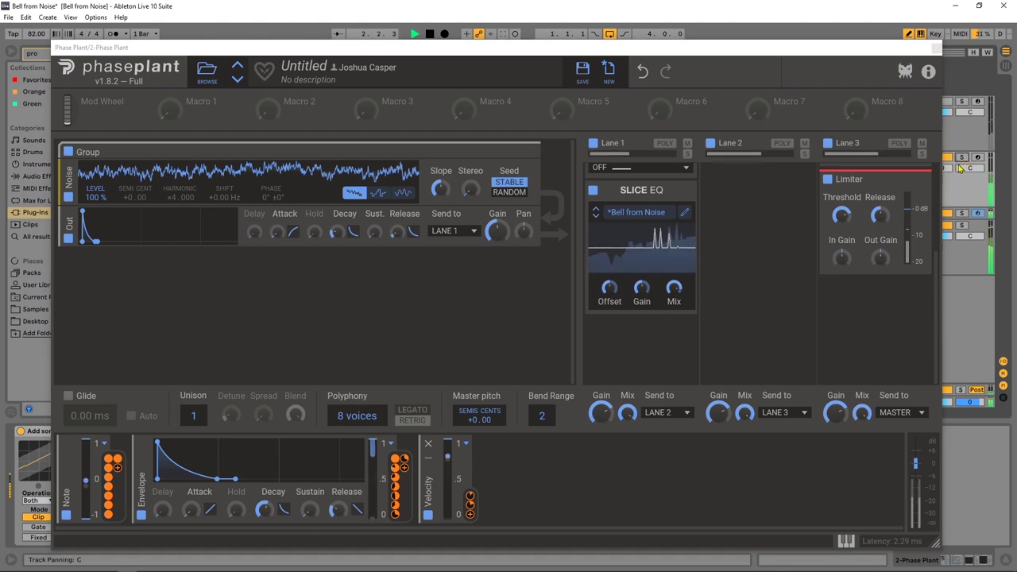
pyautogui.click(684, 212)
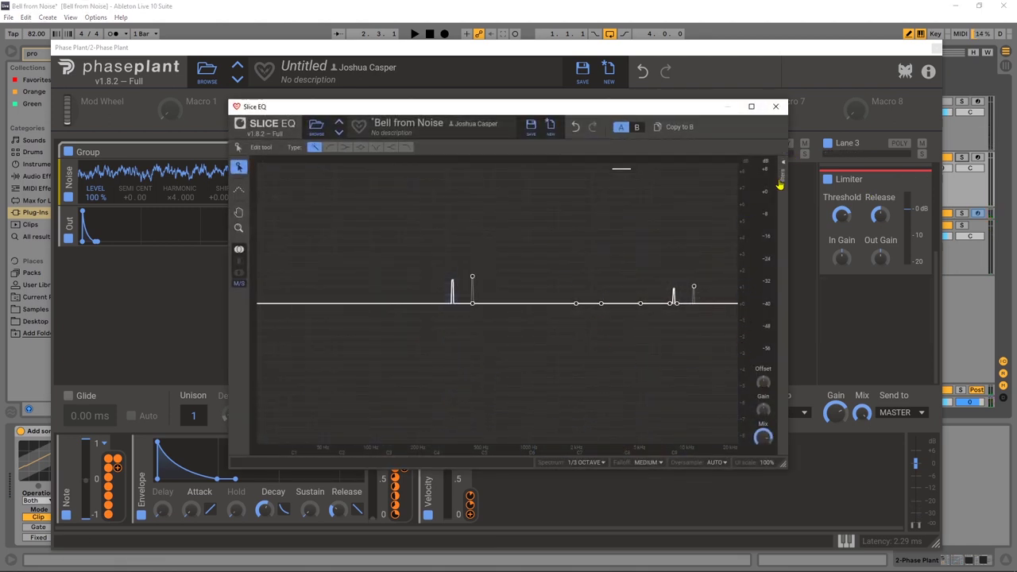
pyautogui.click(781, 181)
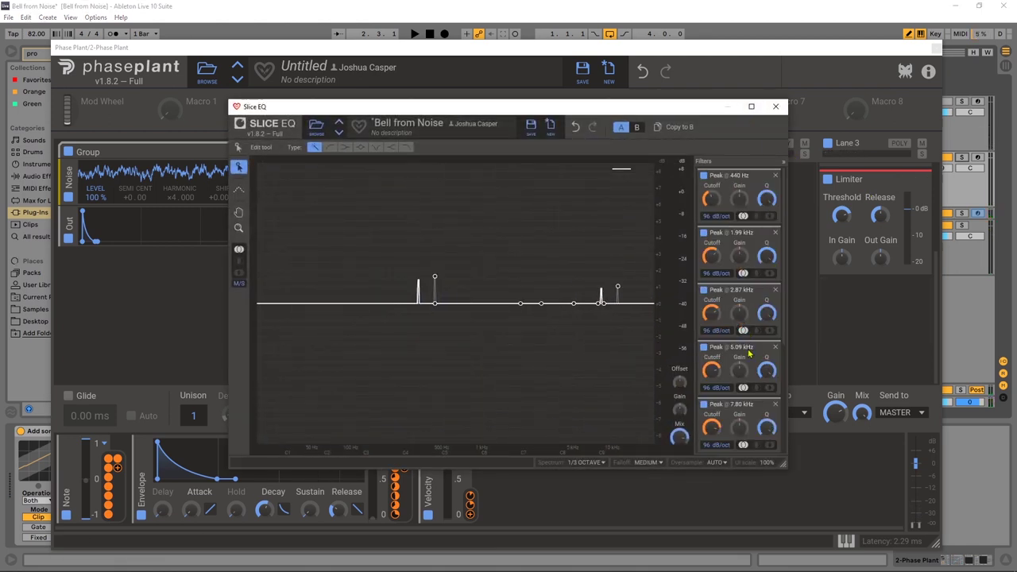
pyautogui.scroll(-2, 745, 361)
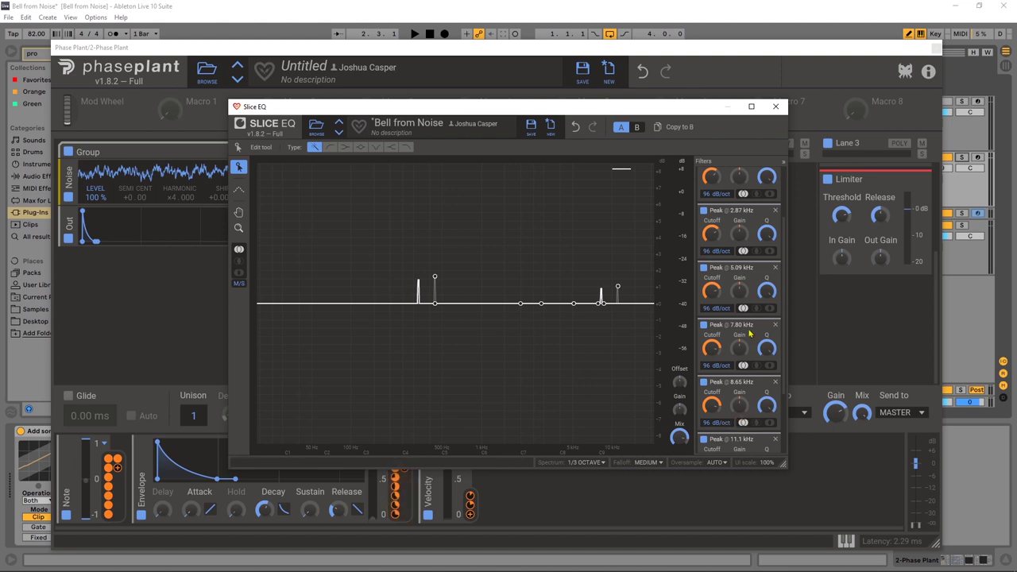
pyautogui.press('space')
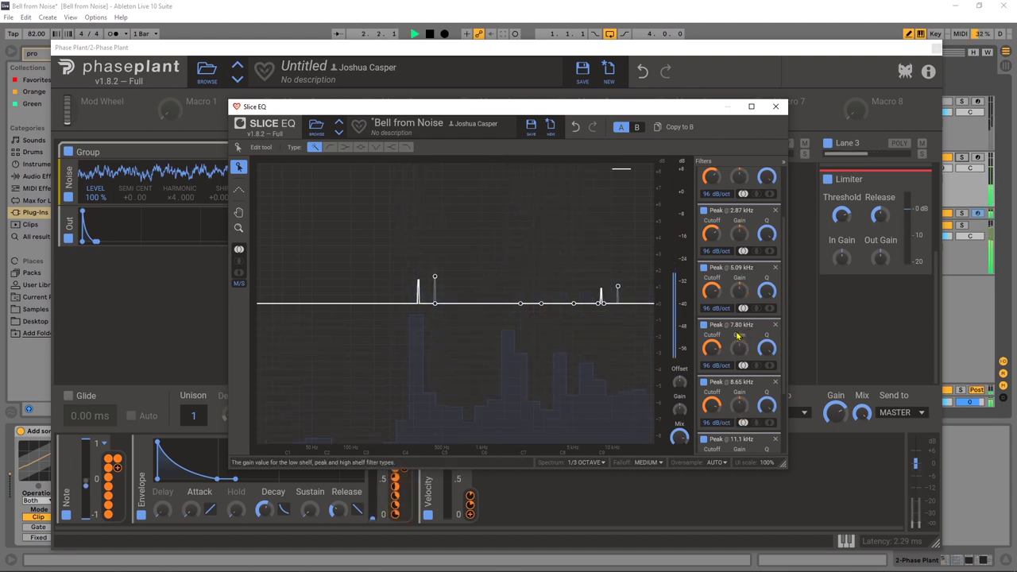
pyautogui.press('space')
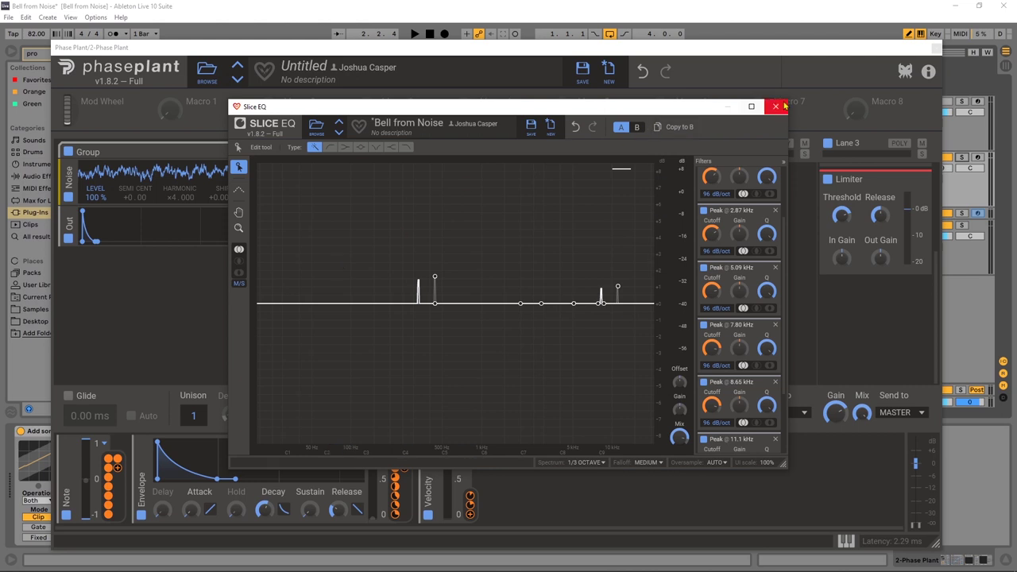
pyautogui.click(775, 107)
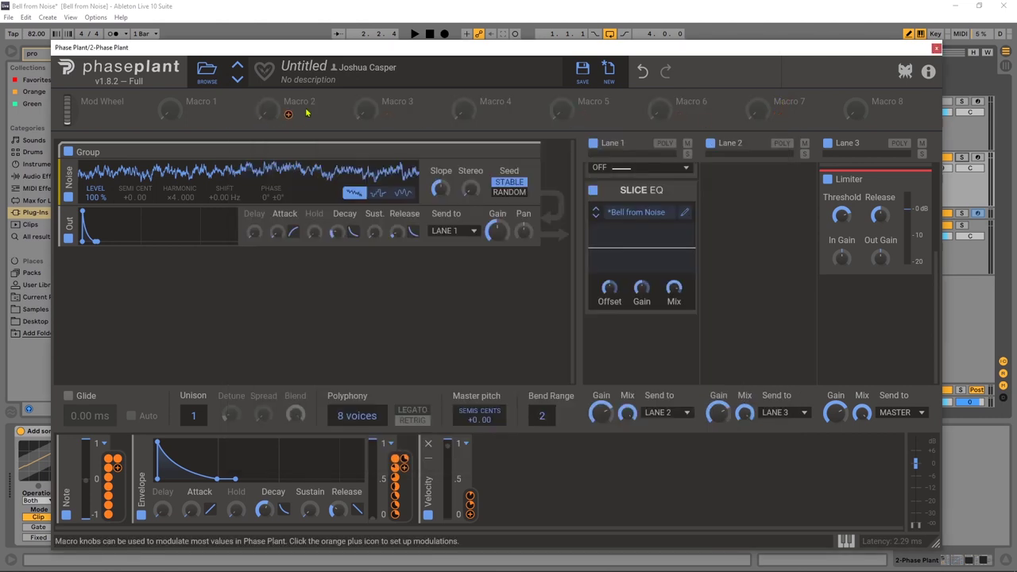